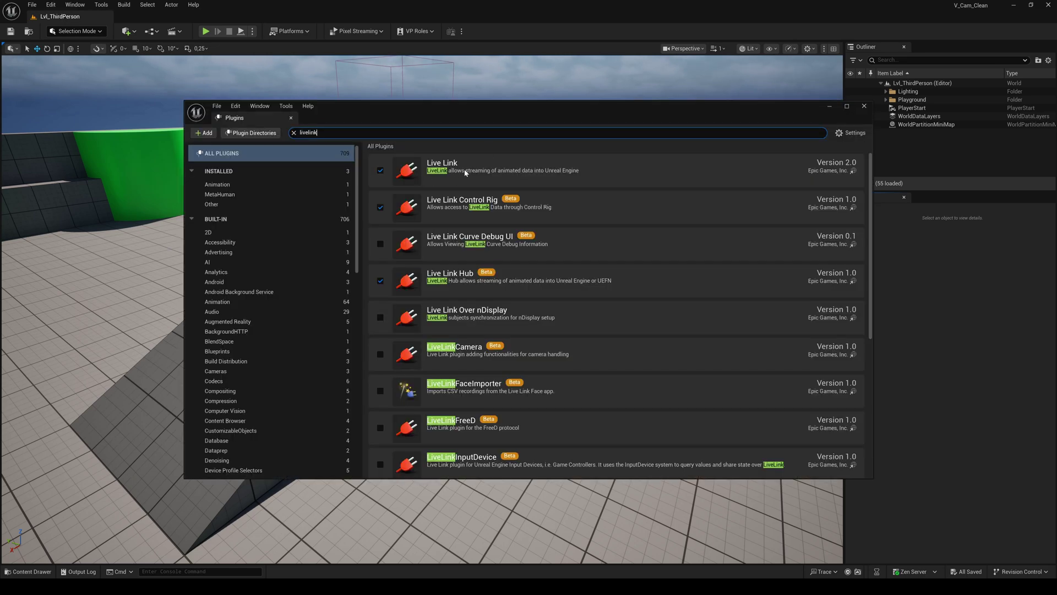
Search the plugins for 'virtualcam', then close the Plugins window.
click(444, 172)
click(294, 133)
text(virtualcam)
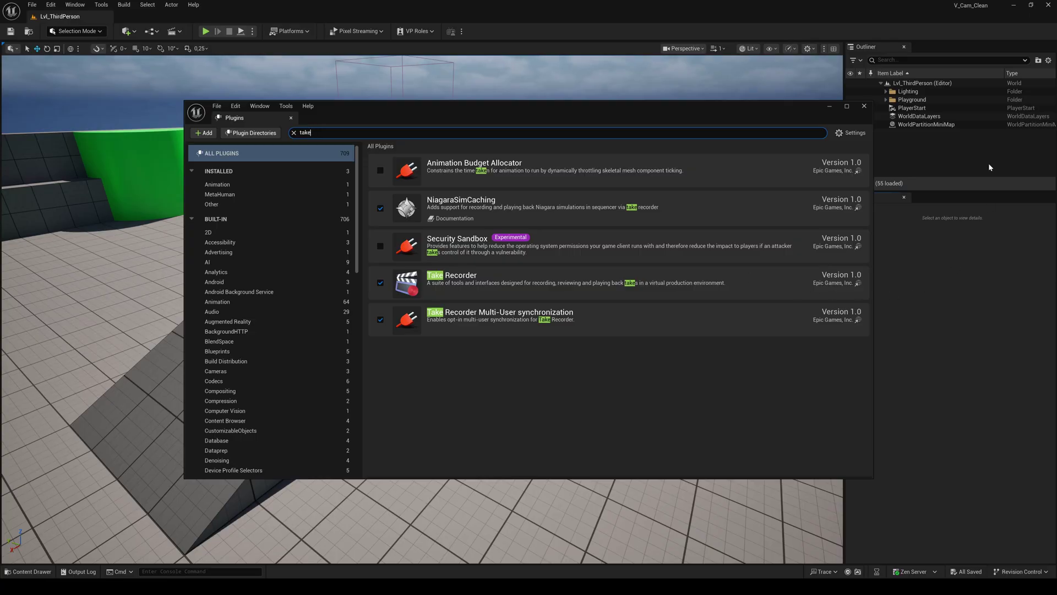
click(864, 106)
click(864, 107)
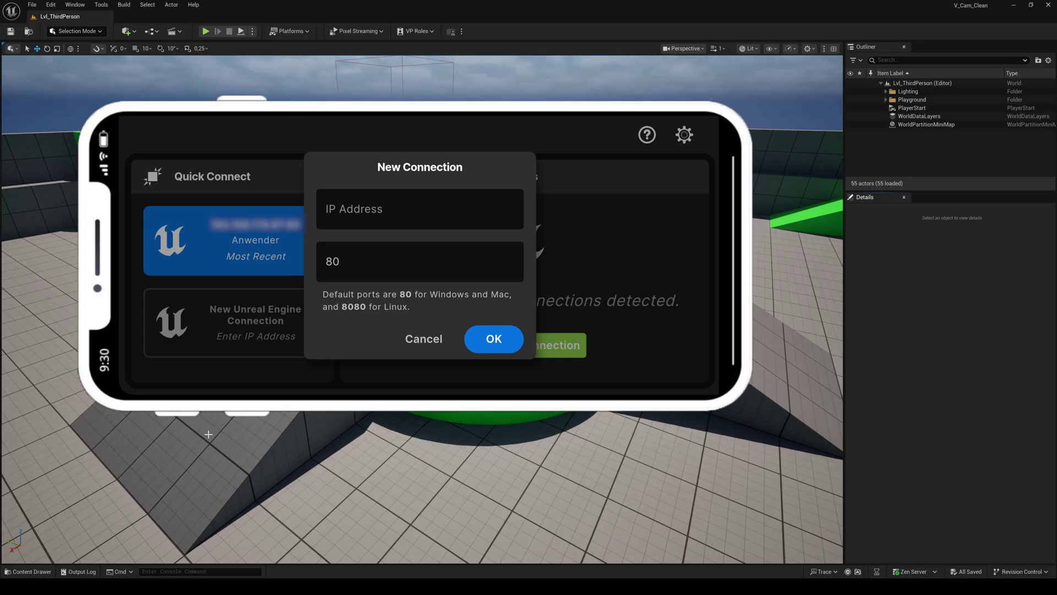
Run cmd with ipconfig, copy the computer's IPv4 address, and return to the editor.
key(super+r)
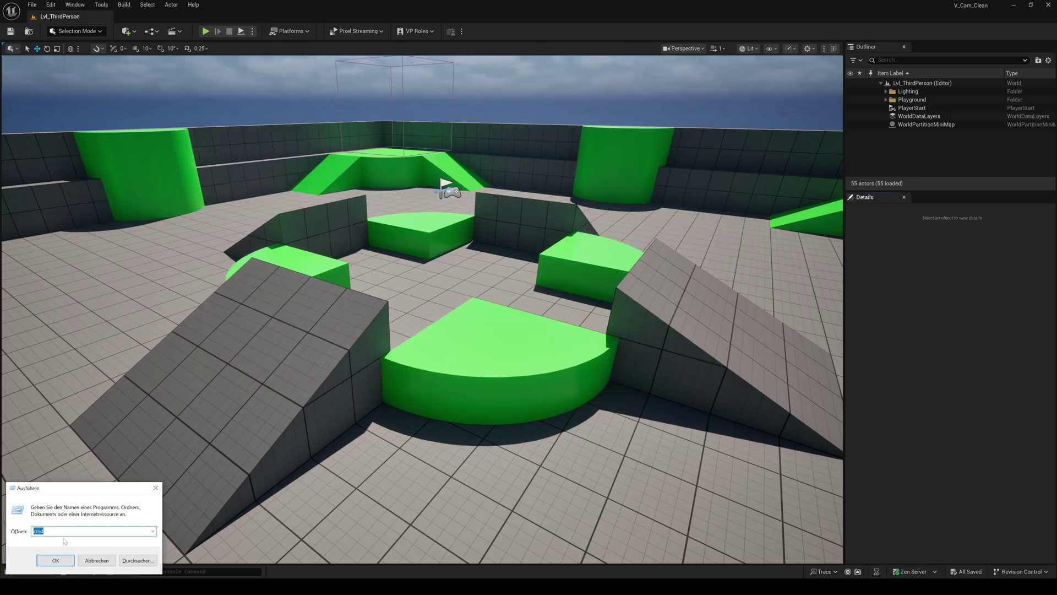
click(55, 560)
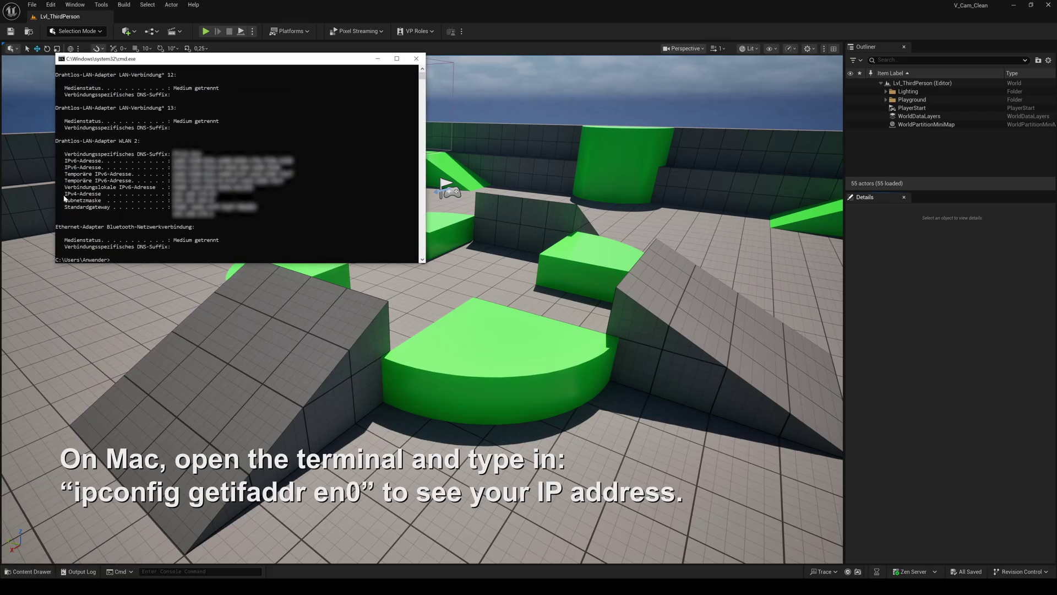
drag(64, 193, 303, 197)
click(60, 18)
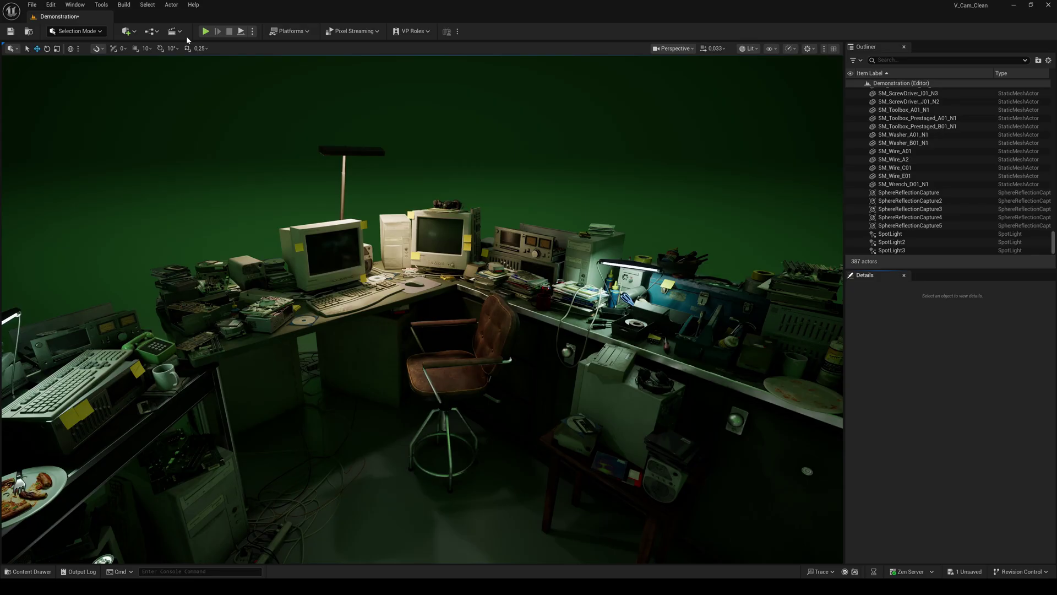
Place a VCam Actor from Virtual Production, tick Enabled, and expand both VCam toolbars.
click(127, 32)
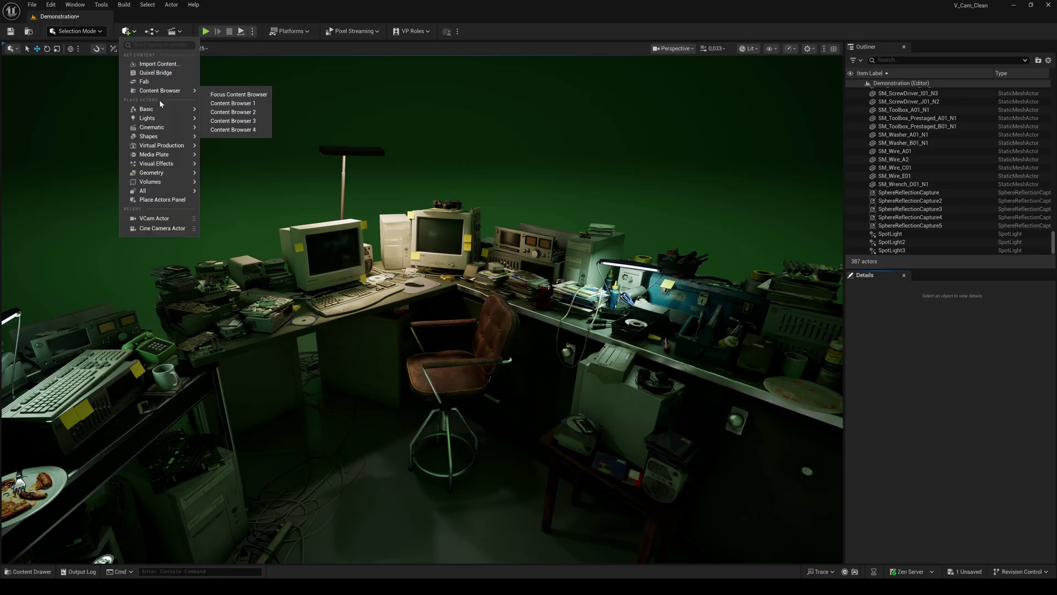
mouse_move(165, 146)
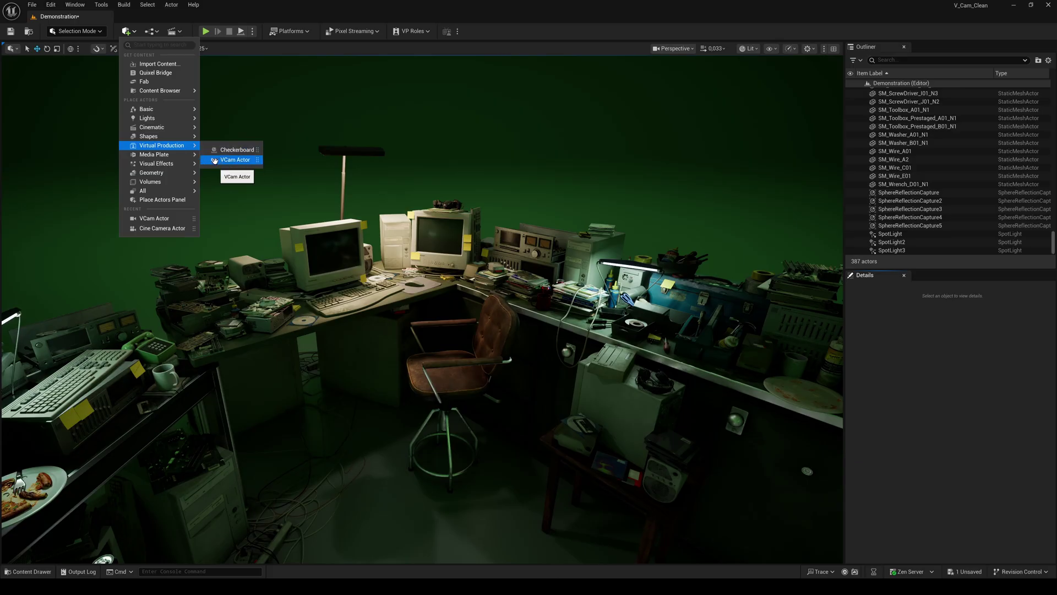
click(236, 160)
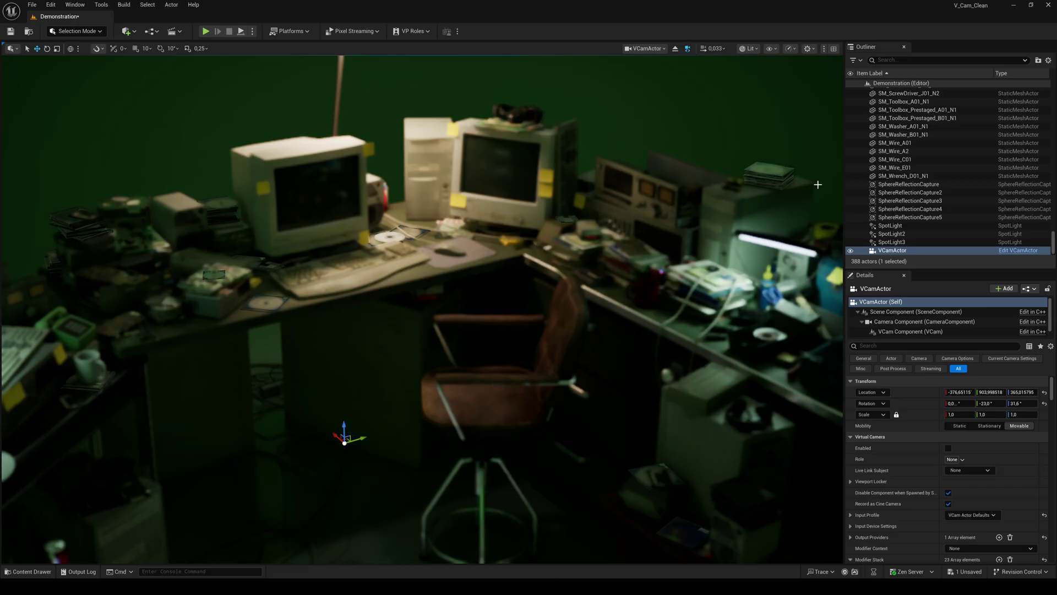
click(948, 448)
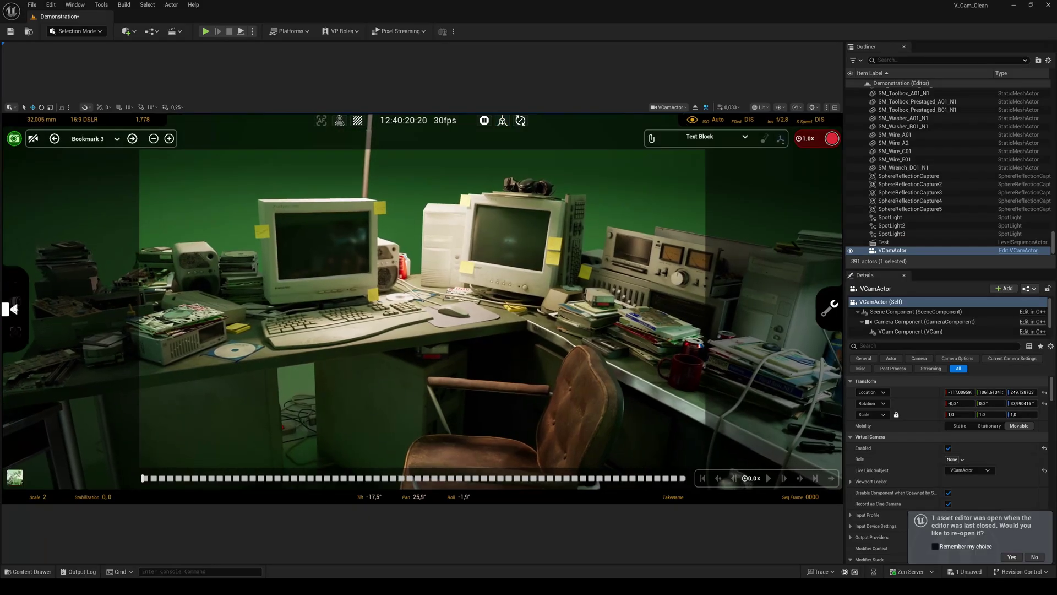
click(9, 308)
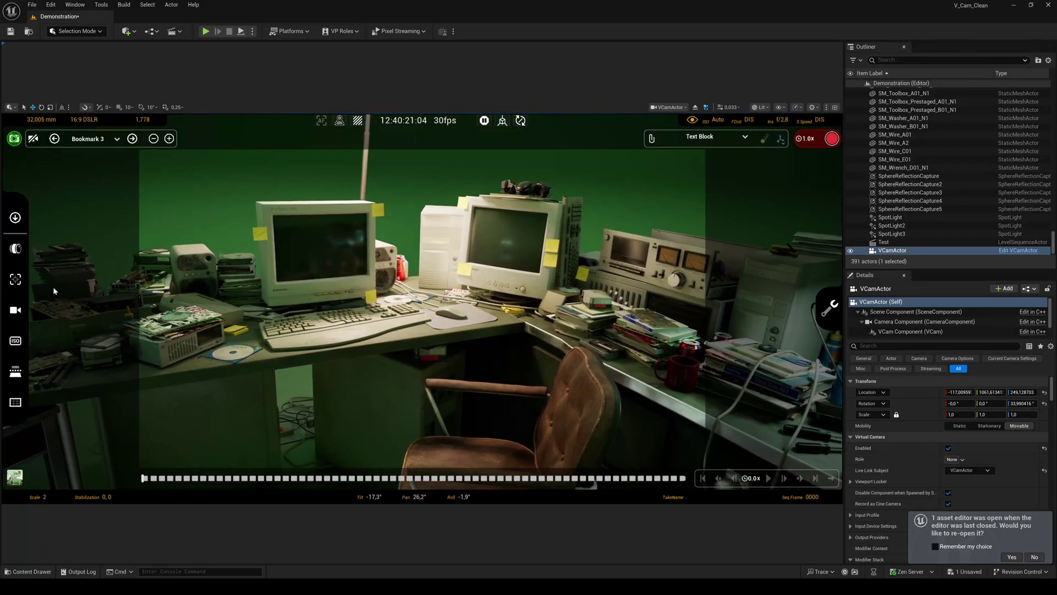
click(828, 308)
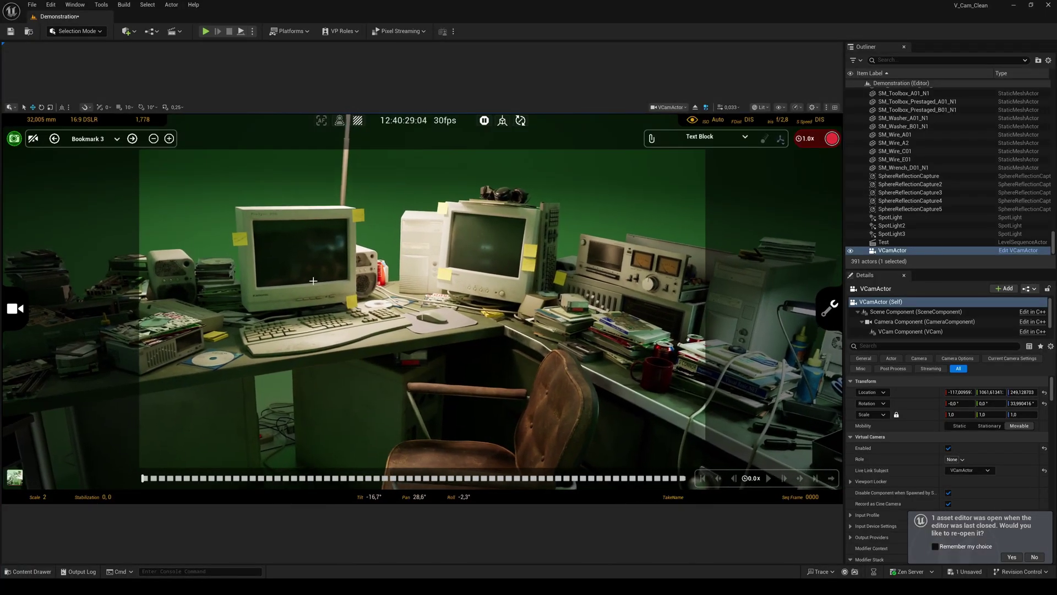
Add a new Level Sequence and drag the VCamActor into it as a track.
click(181, 32)
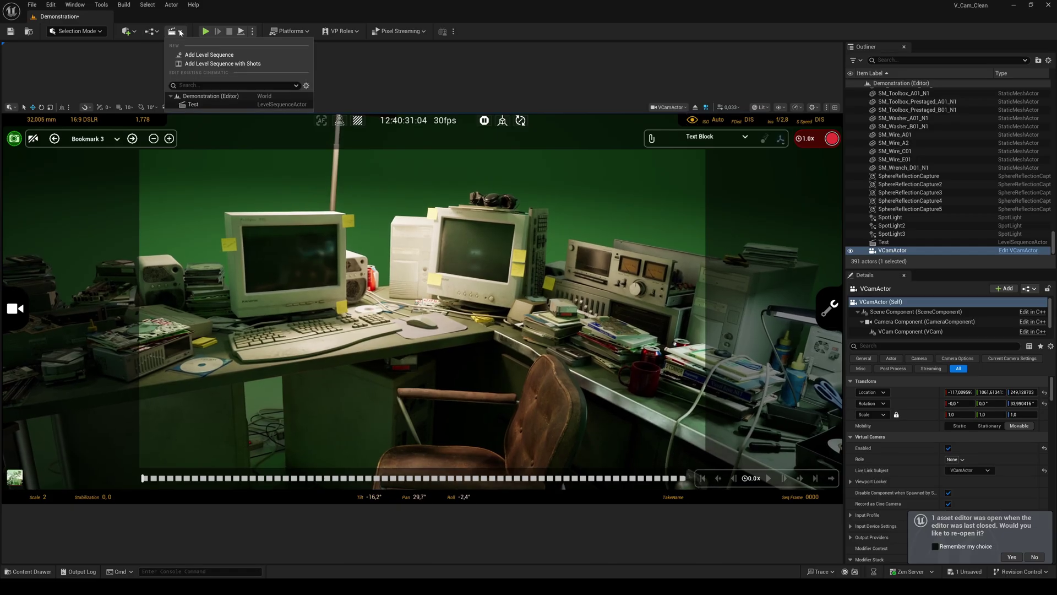
click(189, 56)
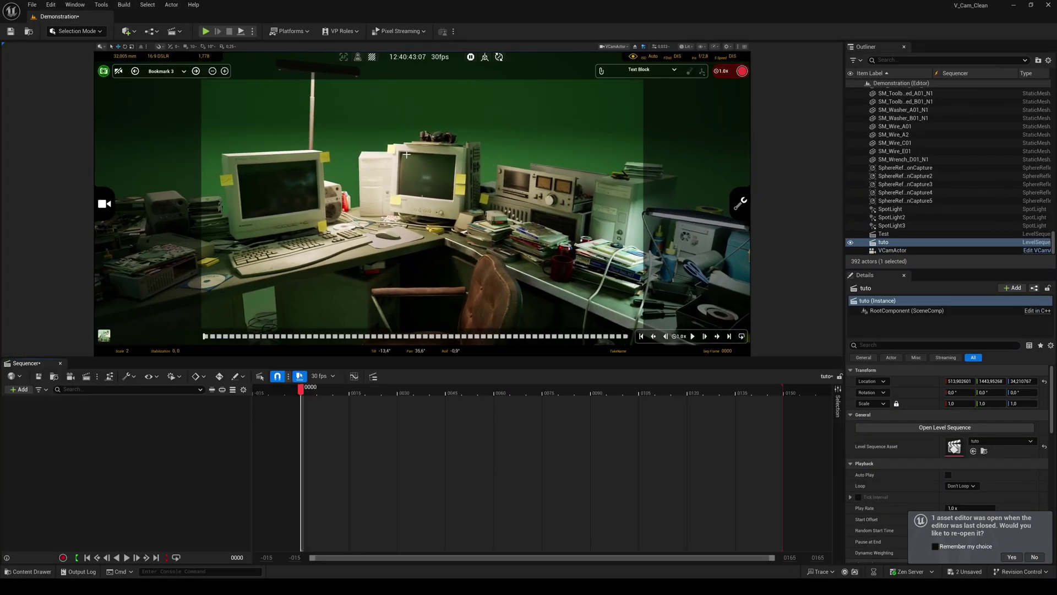
click(890, 251)
drag(891, 251, 165, 434)
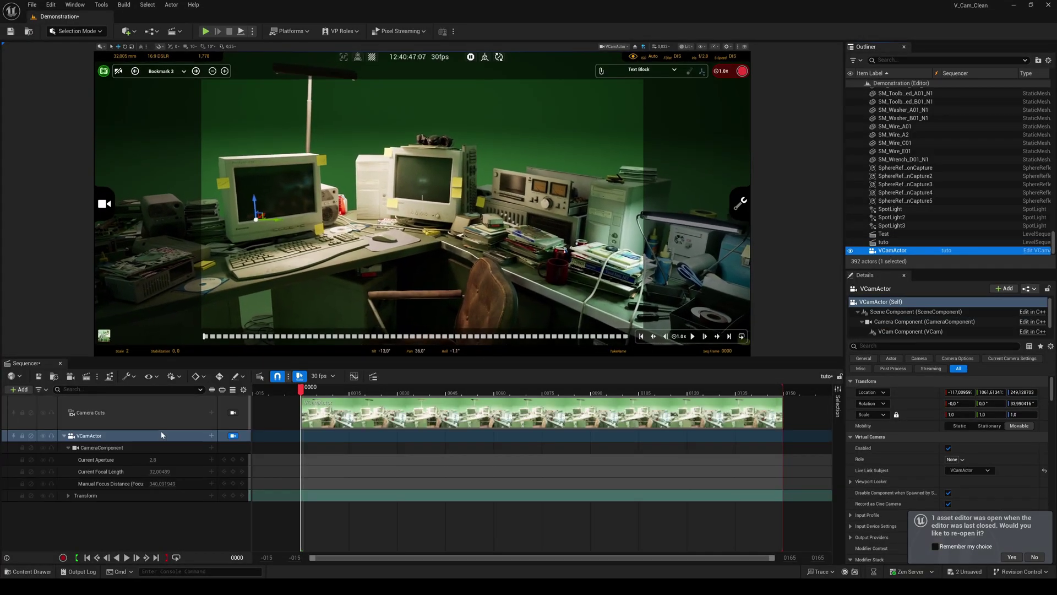
Confirm the project's default timecode rate and the sequence display rate are both 30 fps.
click(51, 5)
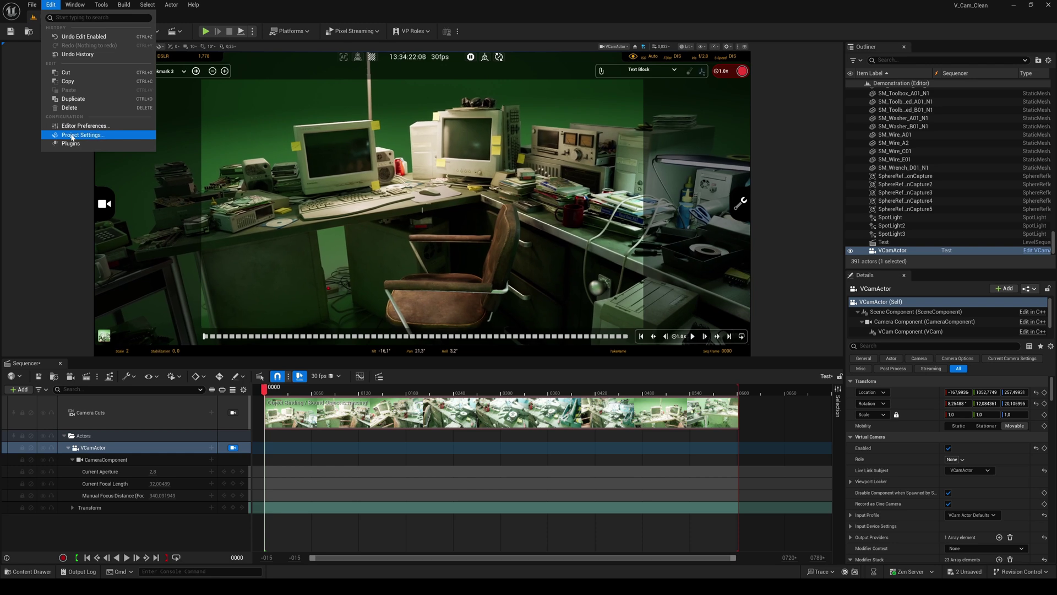
click(71, 135)
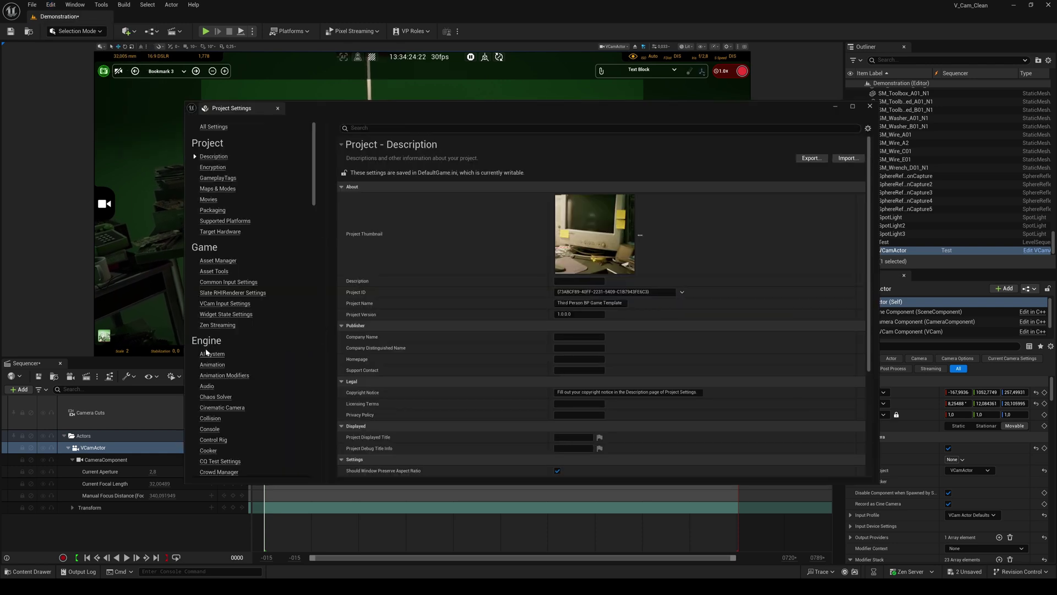
scroll(215, 342, down, 3)
scroll(221, 343, down, 10)
click(220, 381)
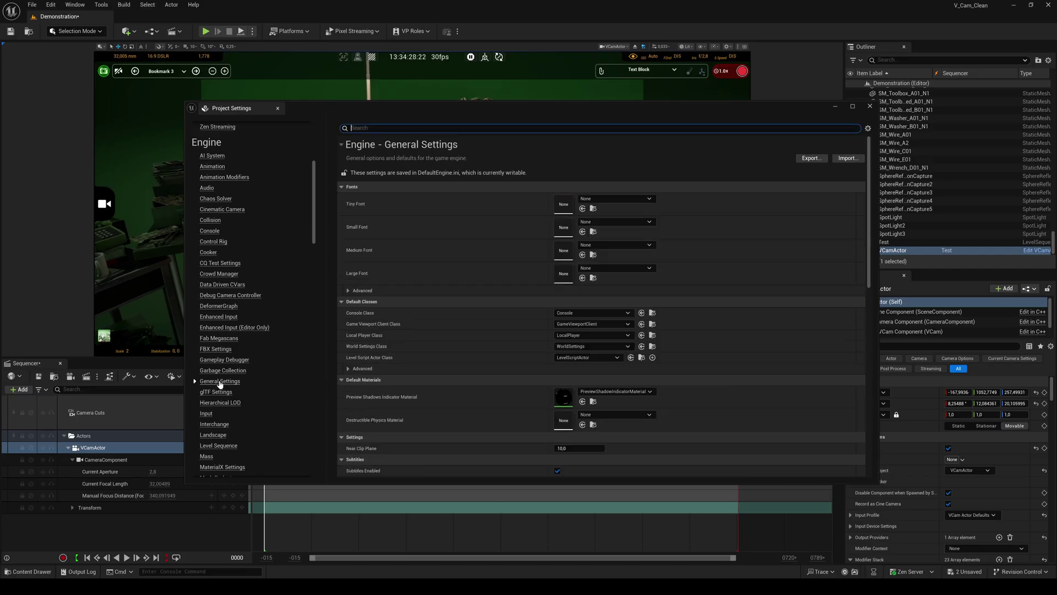
drag(868, 204, 858, 357)
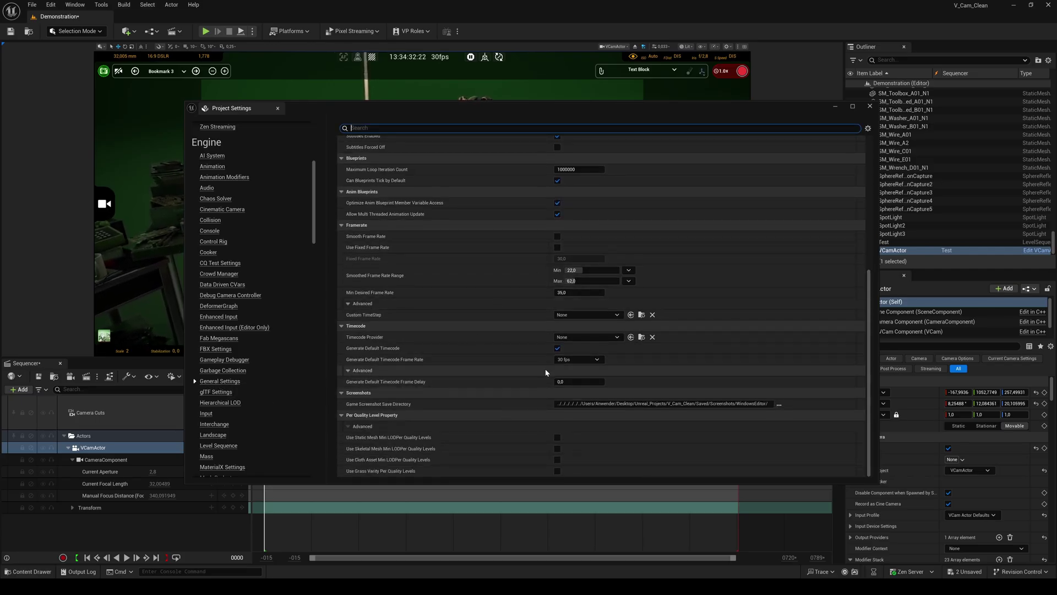
click(582, 361)
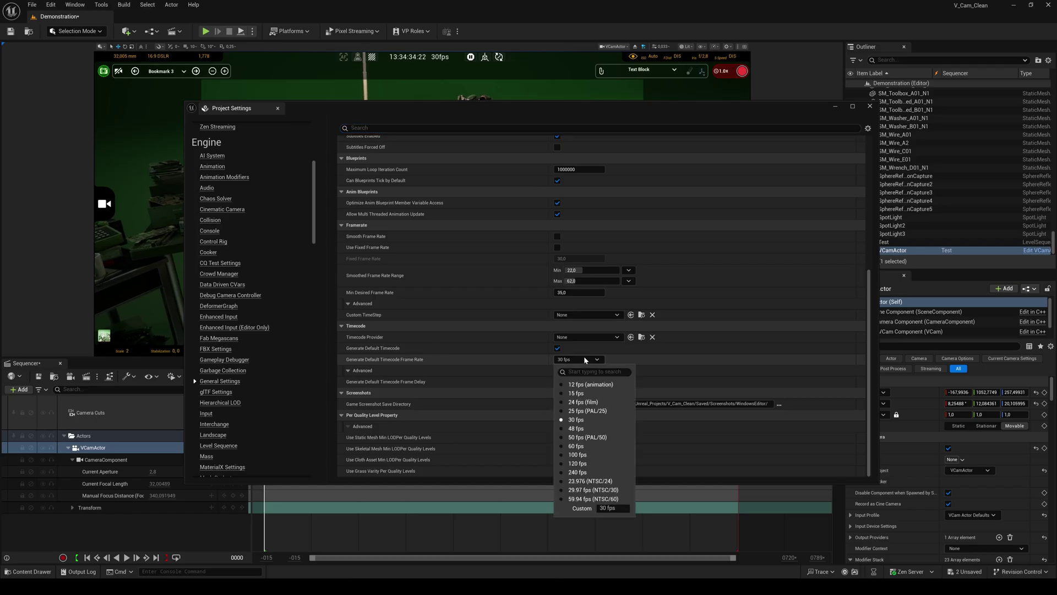
click(579, 421)
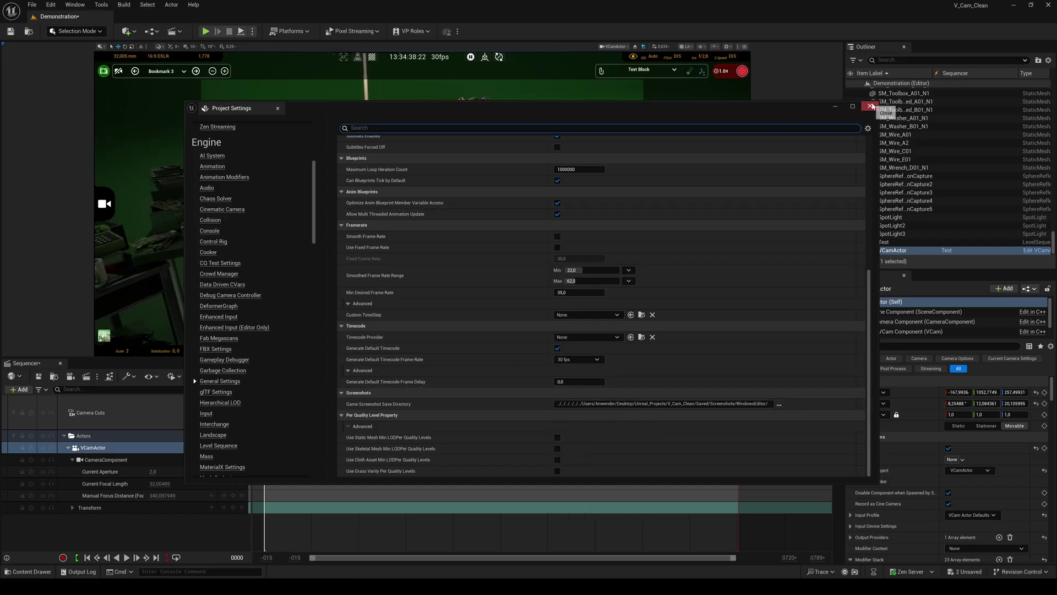
click(871, 106)
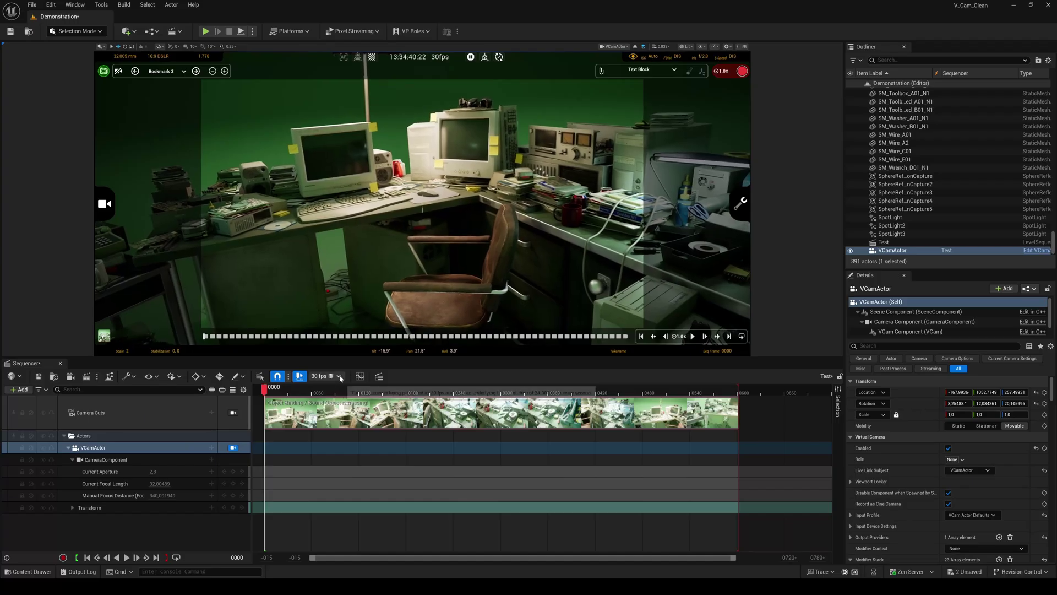
click(340, 377)
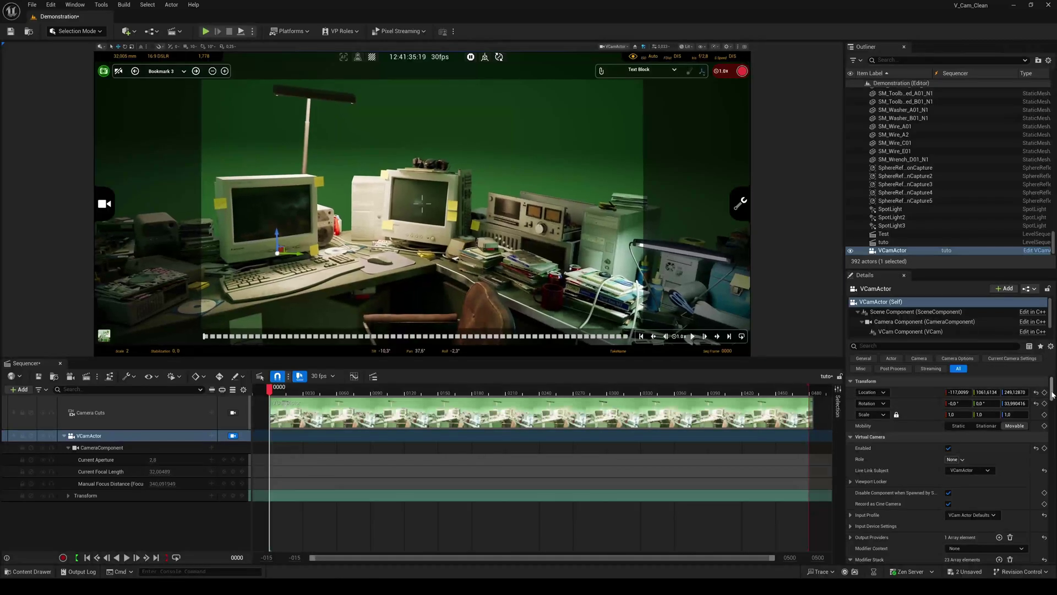
Reset the Stabilization modifier's Location Min Weight to 0.4 and Rotation Min Weight to 0.01.
scroll(1053, 400, down, 5)
scroll(1054, 401, down, 6)
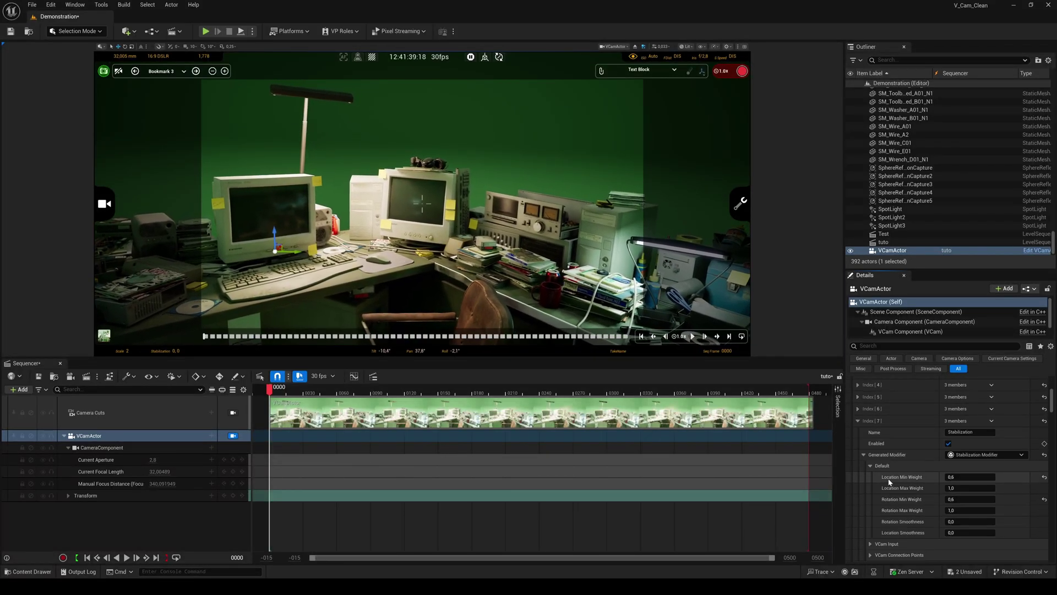
click(1046, 478)
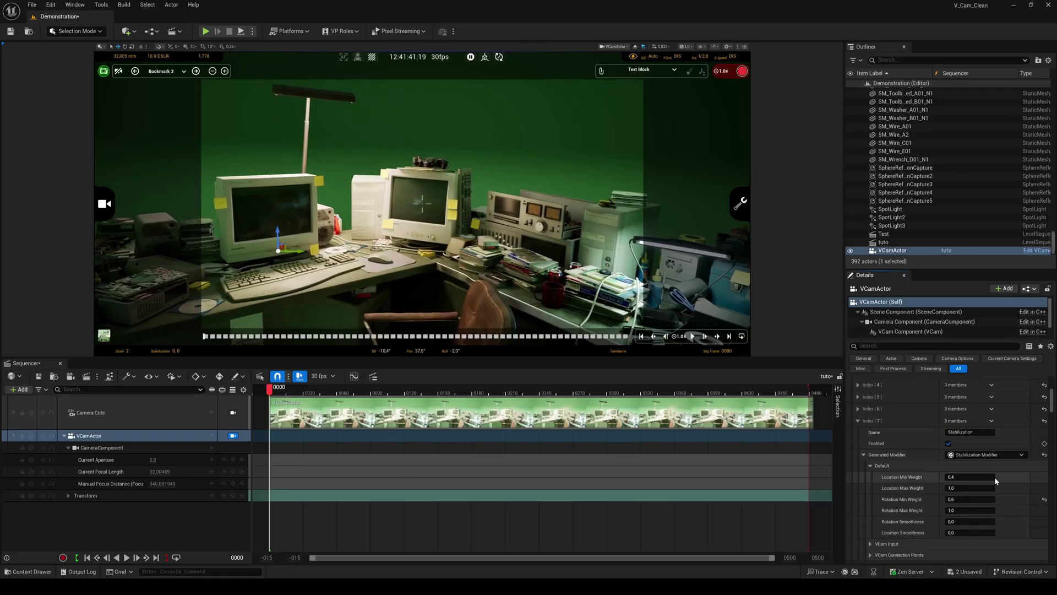
click(1044, 499)
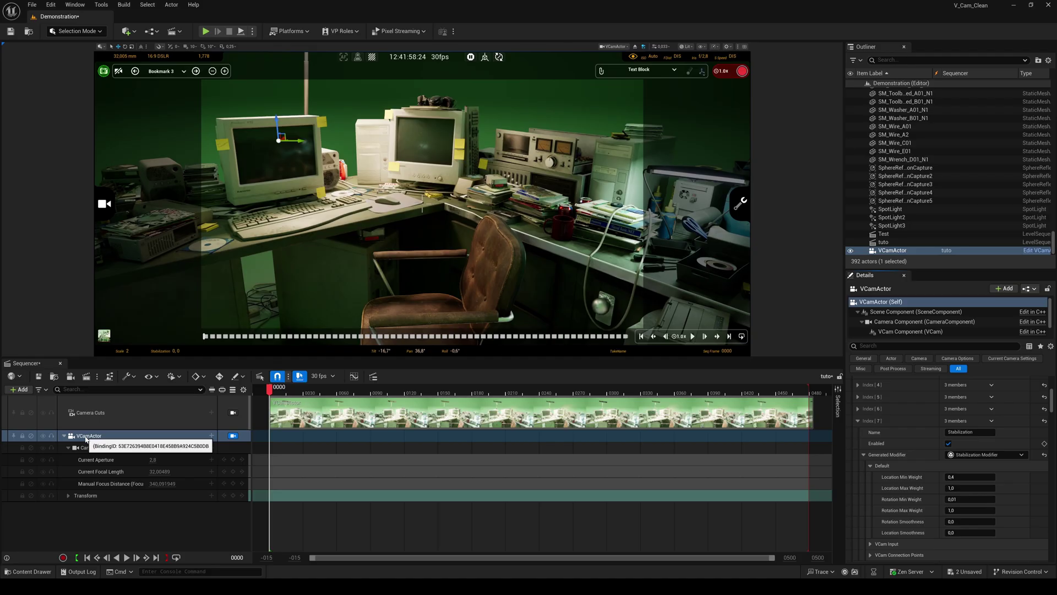
Select the VCamActor track and record Take 1 of slate tuto into the sequence.
click(87, 438)
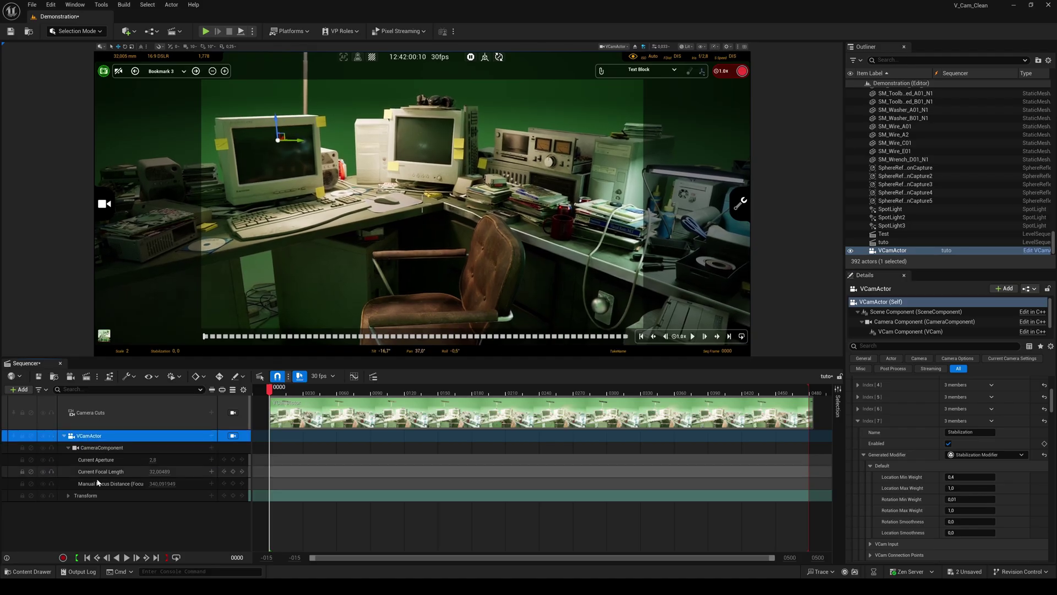
click(62, 558)
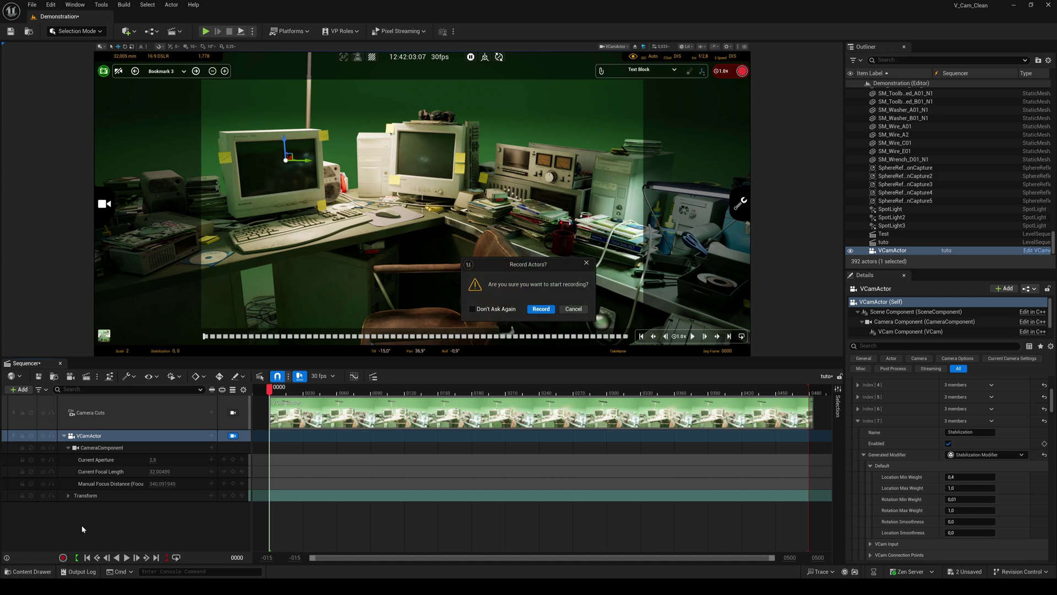
click(541, 310)
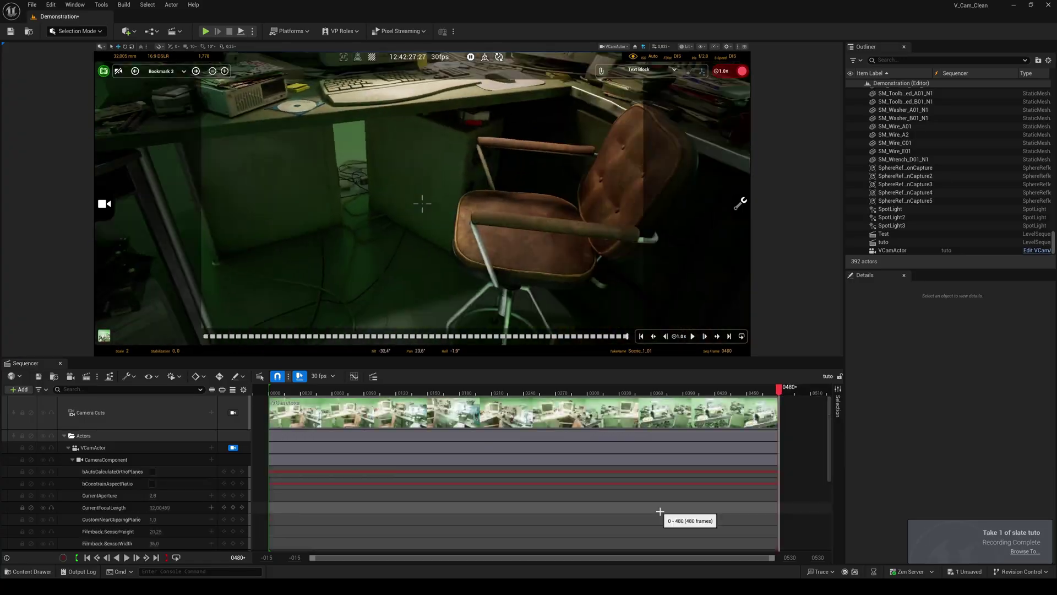
Untick Virtual Camera Enabled on the VCamActor to stop the live feed.
click(893, 251)
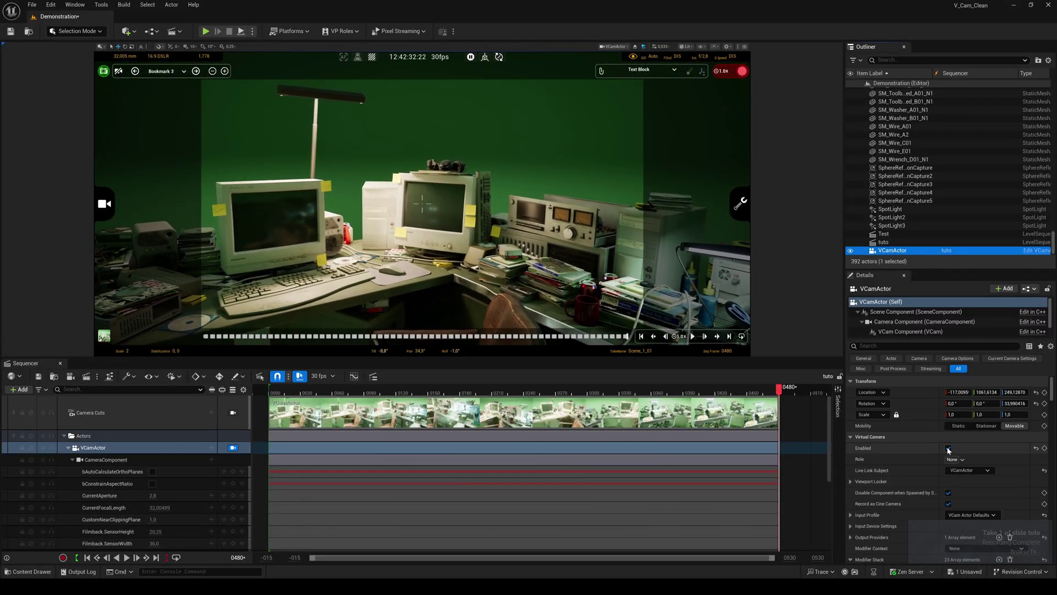
click(949, 448)
click(948, 448)
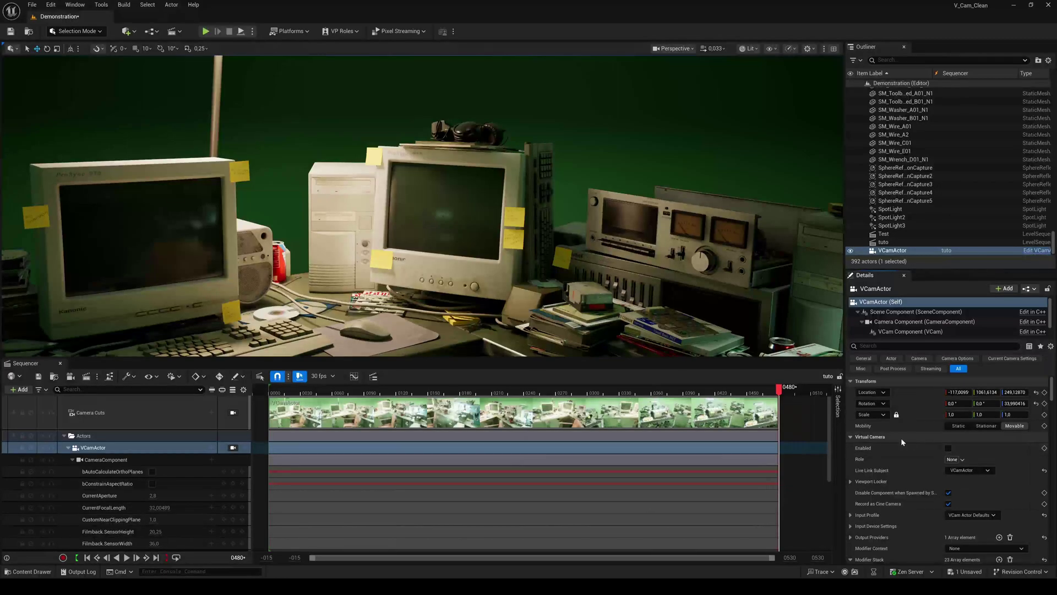
View through the VCamActor with bConstrainAspectRatio and bAutoCalculateOrthoPlanes on, then play the take.
click(233, 447)
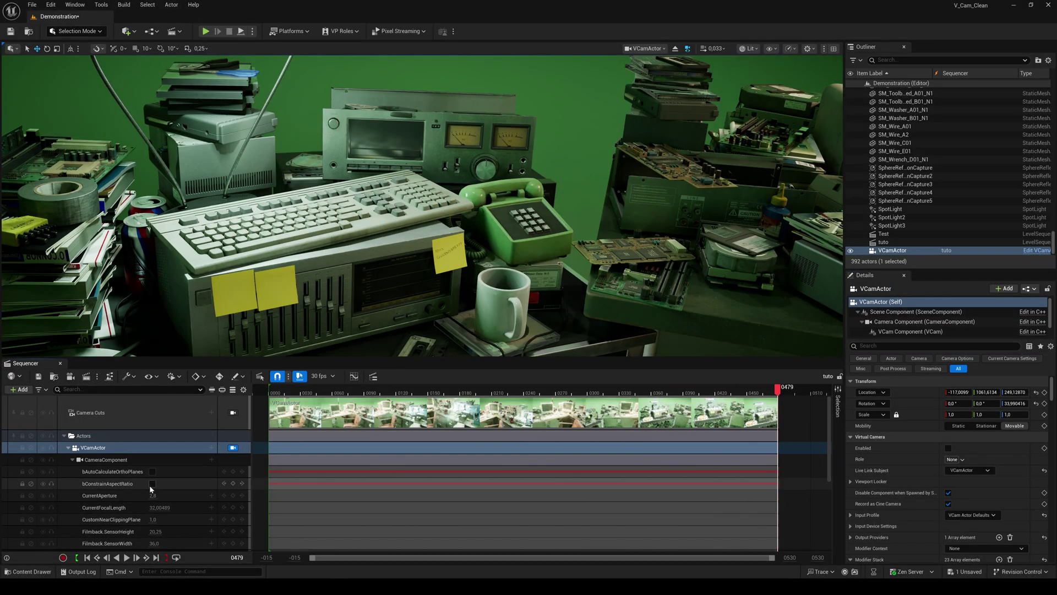
click(153, 484)
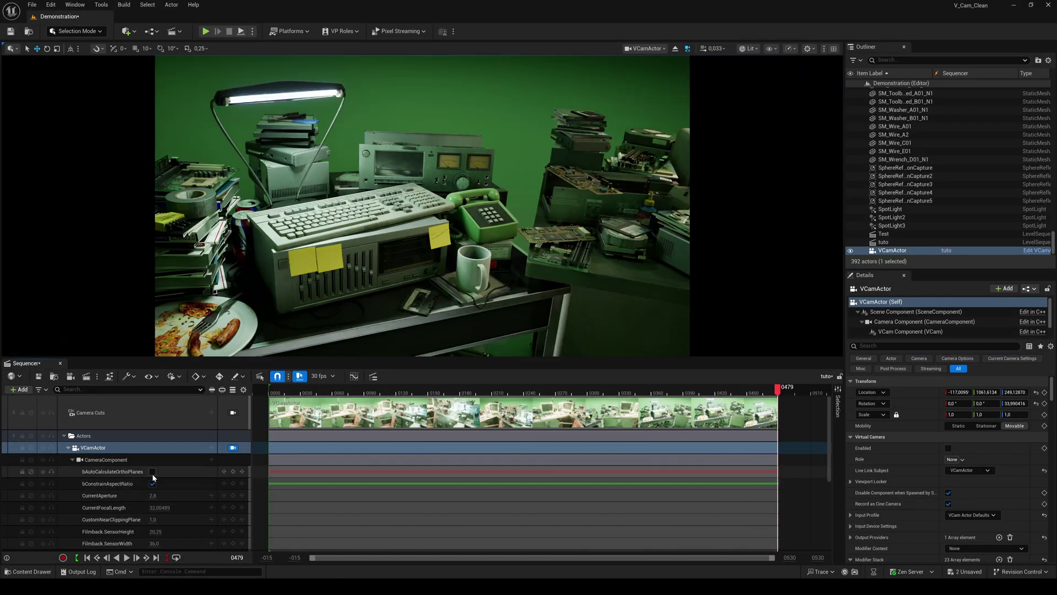
click(152, 472)
click(127, 557)
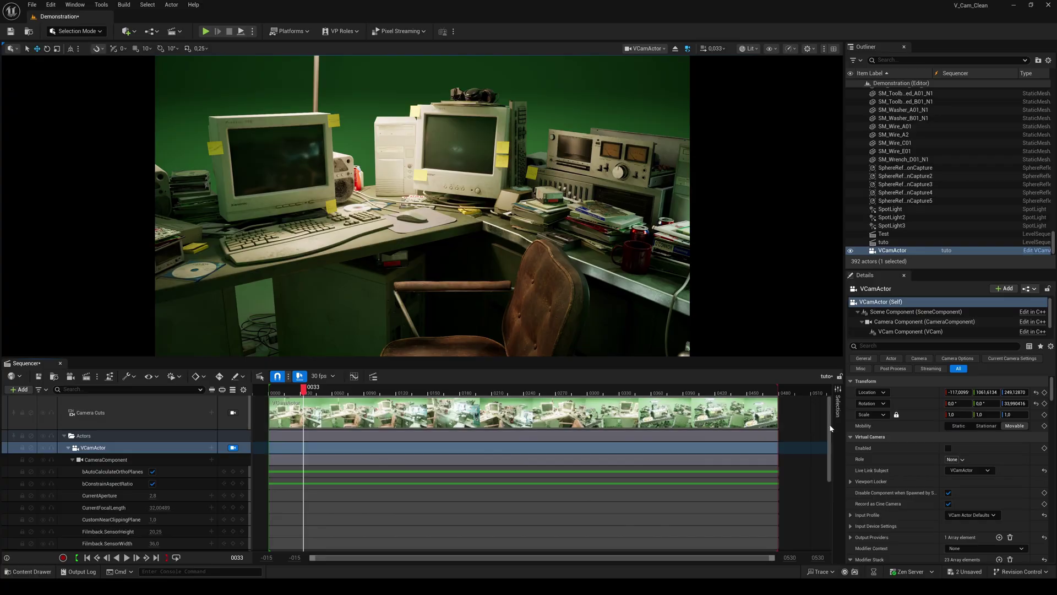
Select all Transform curve keys and apply Smart Reduce, cutting 7,598 keys to 180.
scroll(831, 428, down, 3)
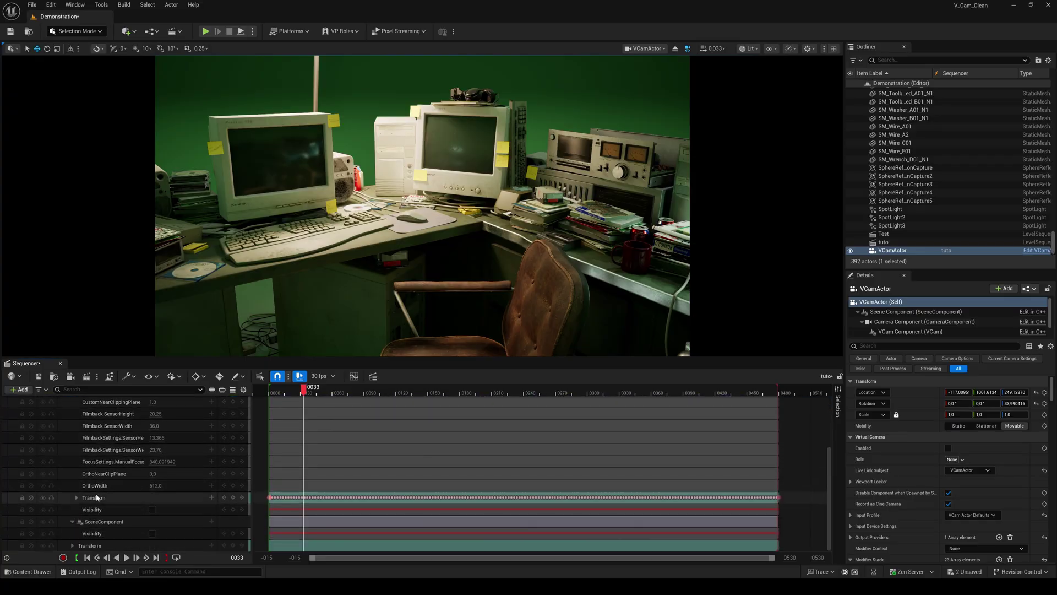
click(96, 497)
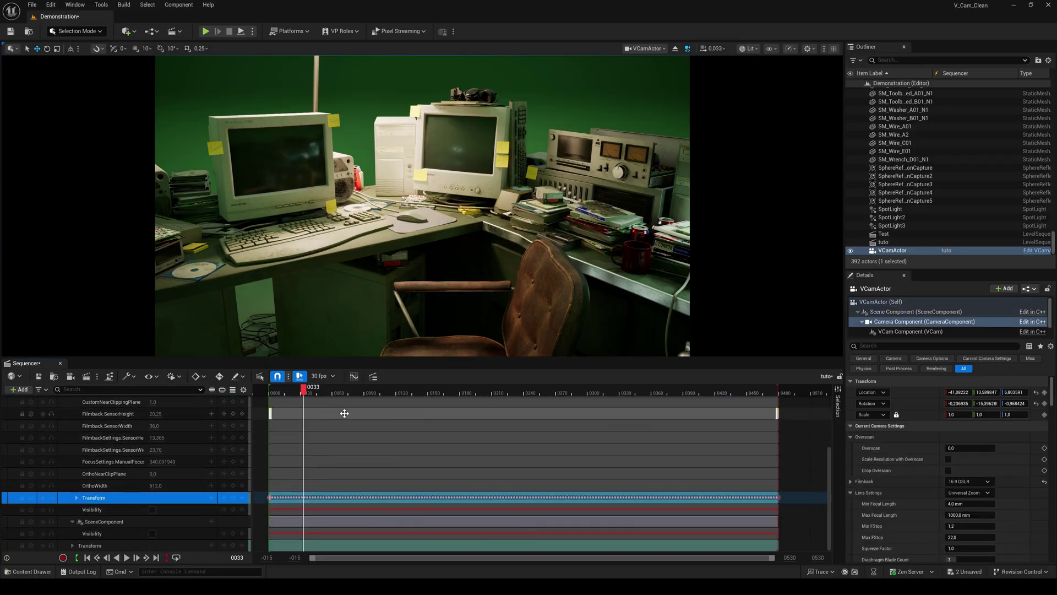
click(354, 376)
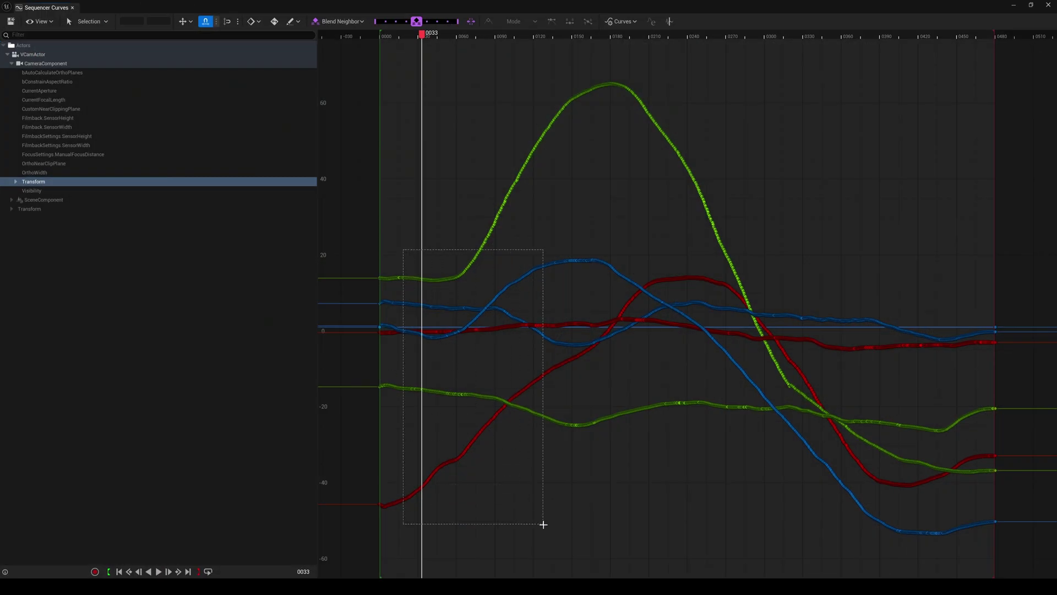
drag(543, 524, 544, 527)
key(ctrl+a)
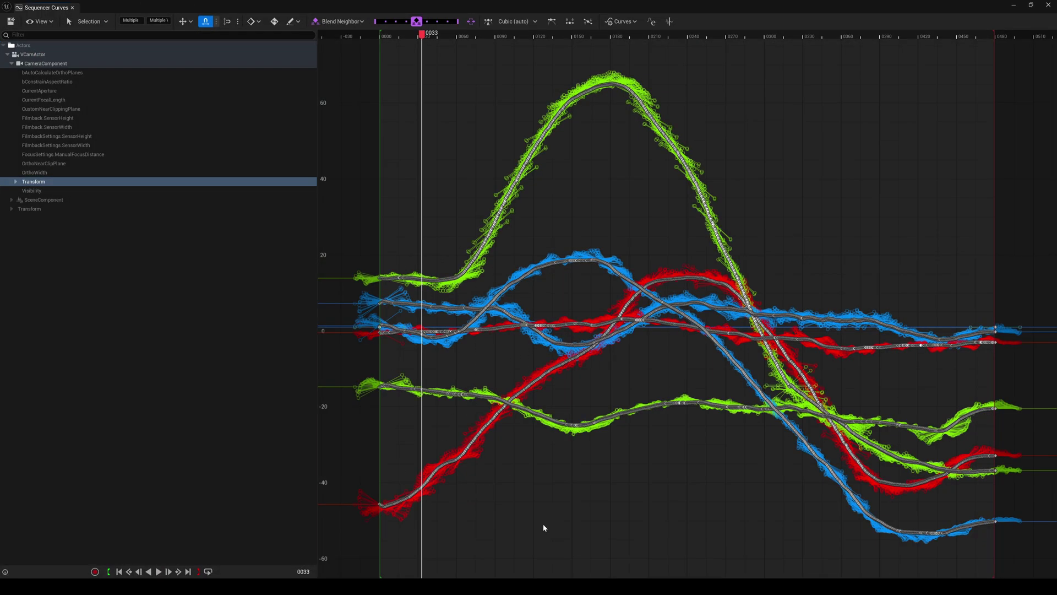
click(669, 22)
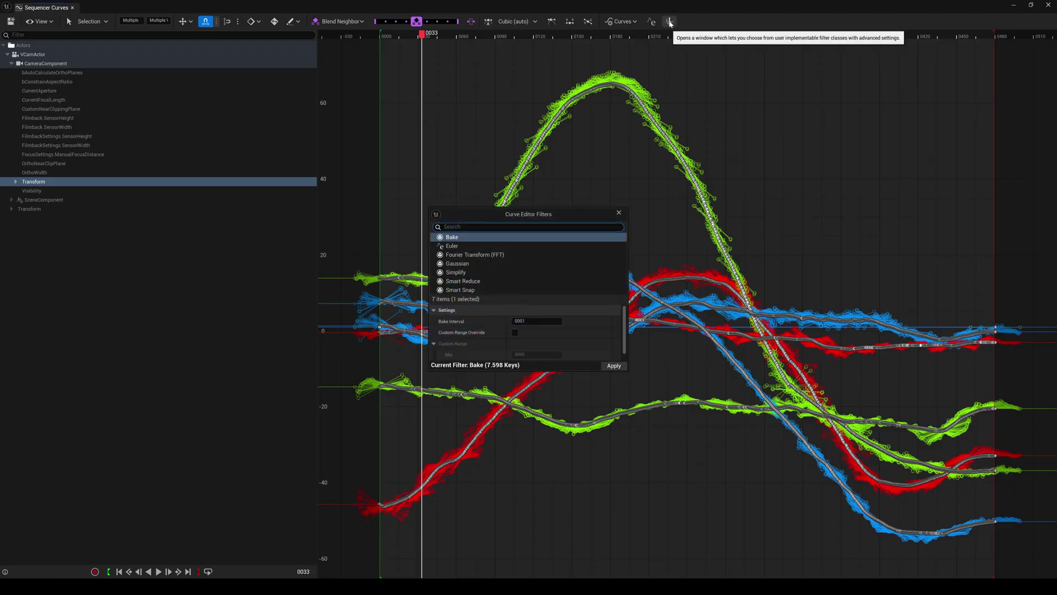
click(450, 283)
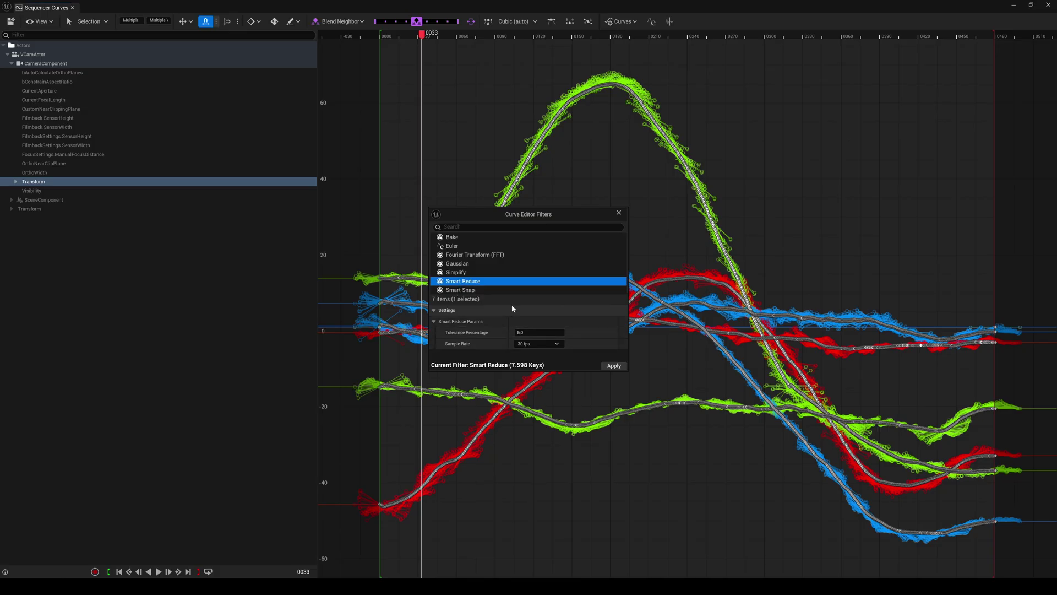
click(614, 366)
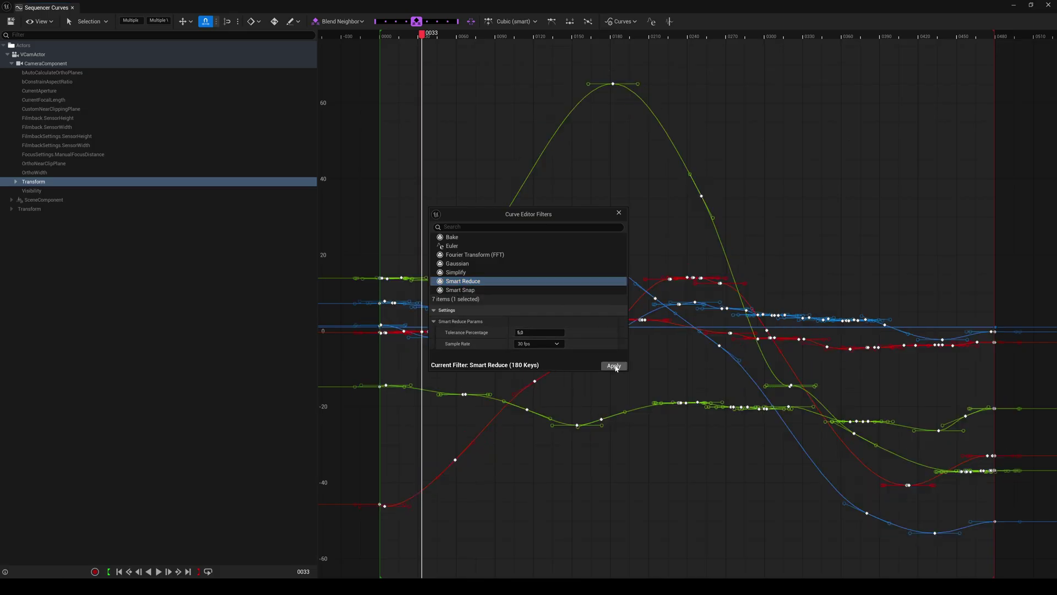
click(619, 213)
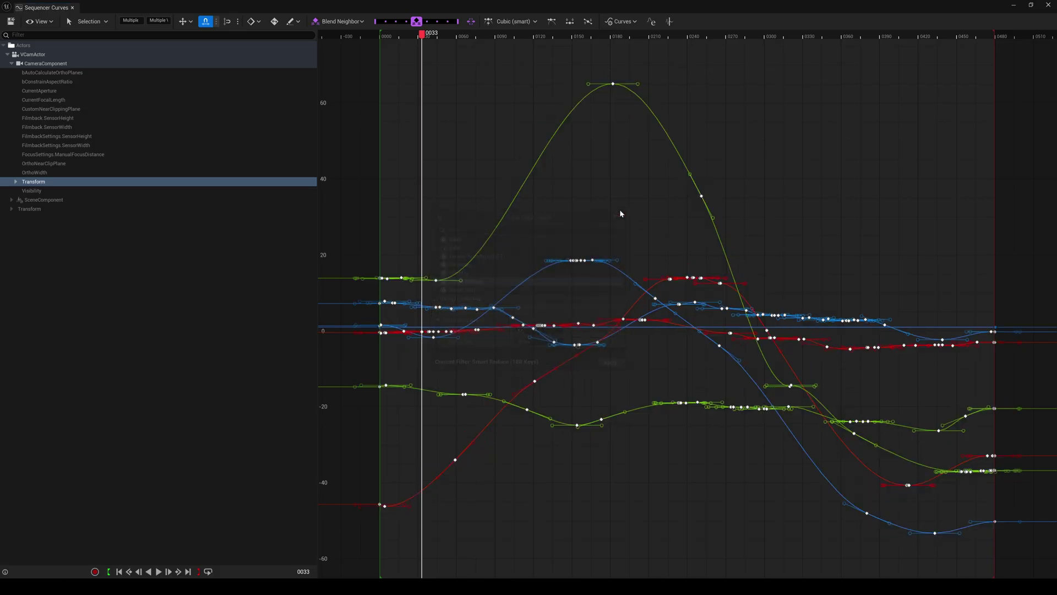
Replay the smoothed take from the first frame, then open the VCam review player and slider.
click(73, 8)
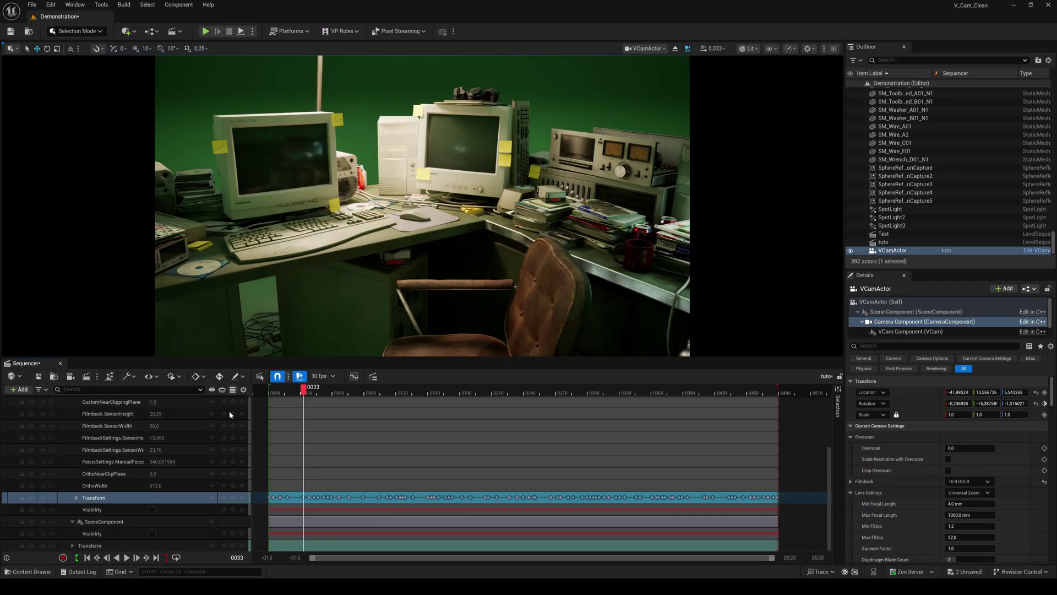
click(86, 558)
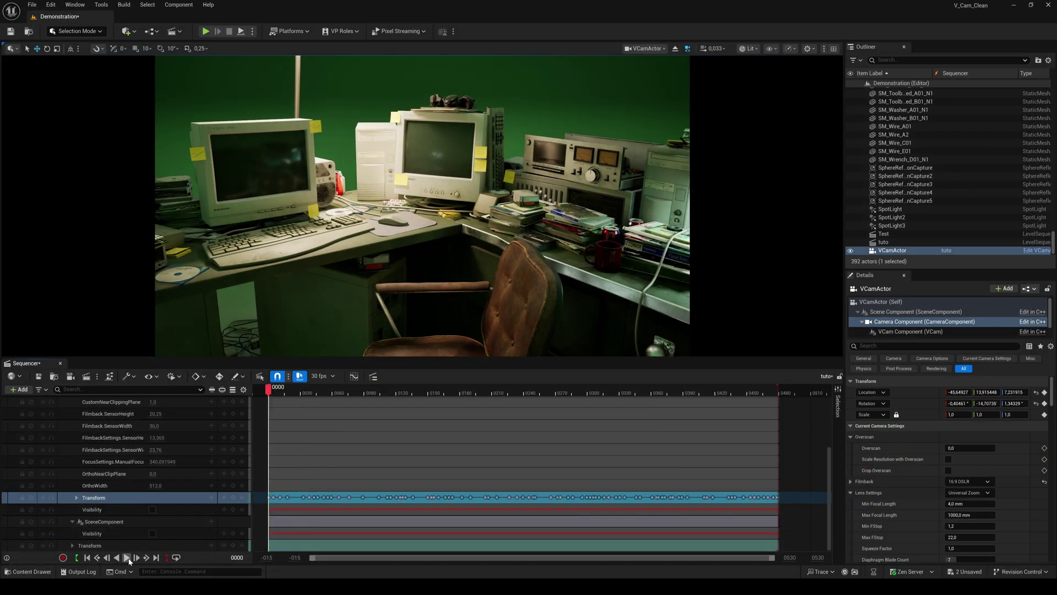
click(126, 558)
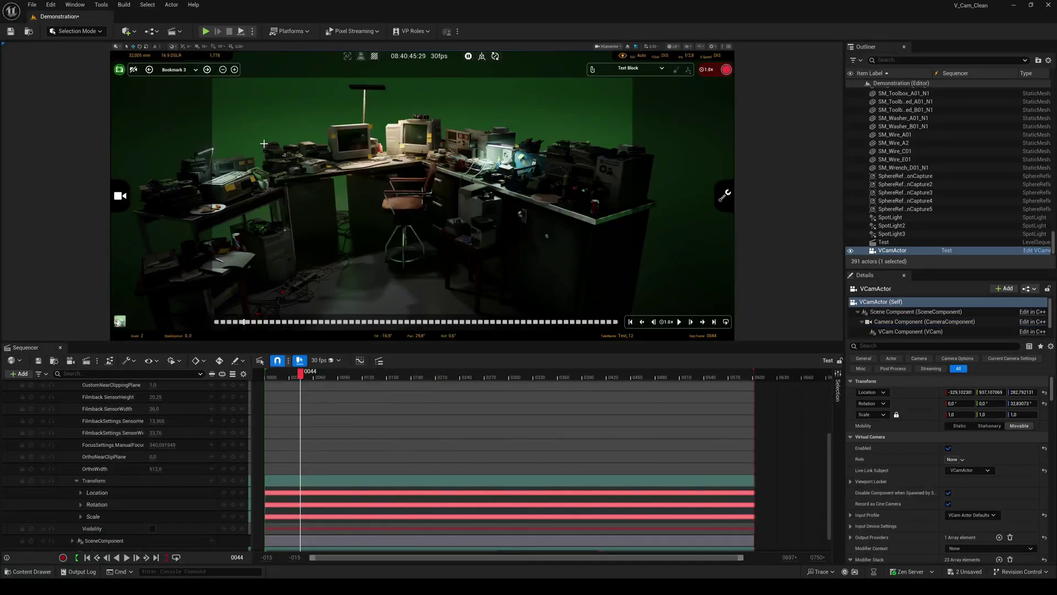
click(120, 322)
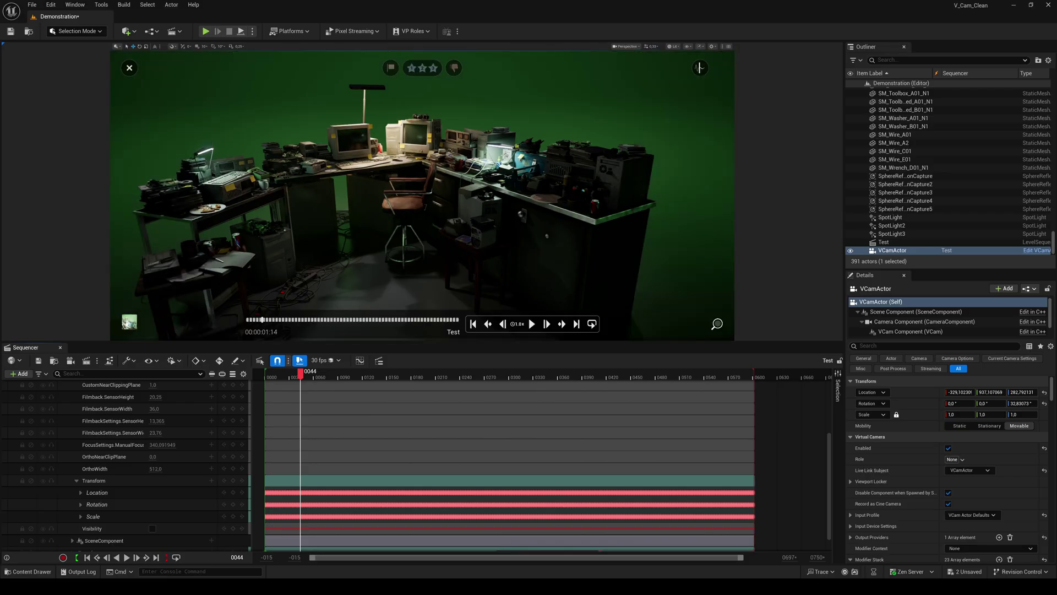
click(699, 68)
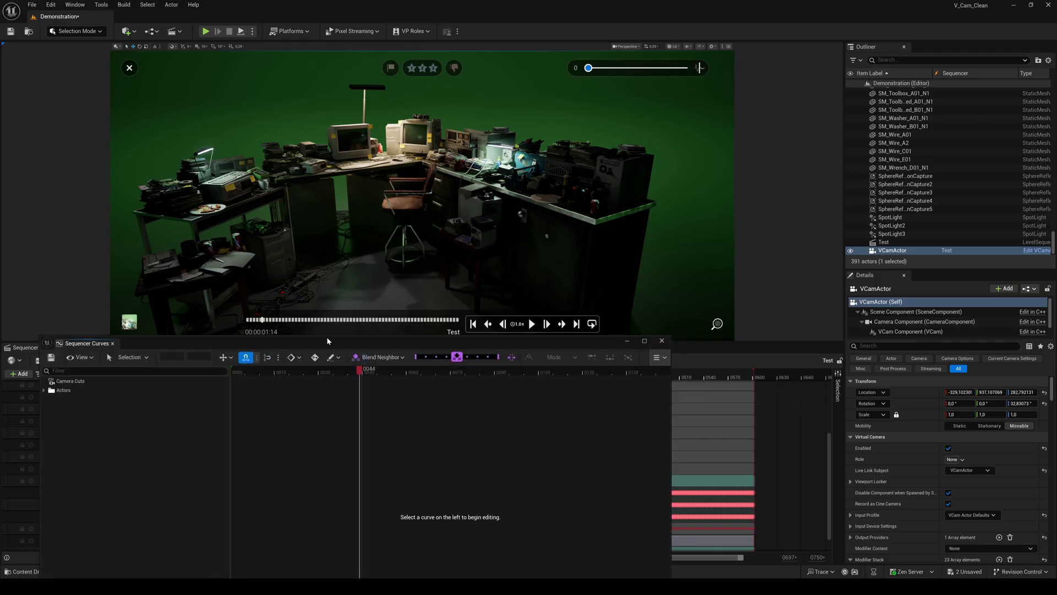
Show the VCamActor CameraComponent Transform curves and smooth them at strength 66.
drag(327, 342, 370, 173)
click(87, 221)
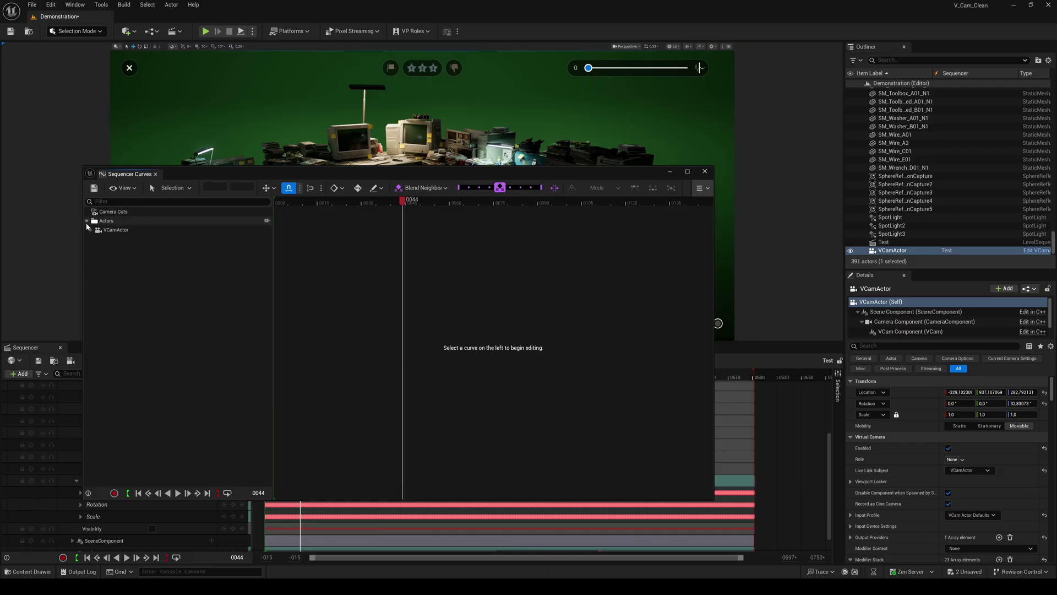
click(105, 231)
click(91, 230)
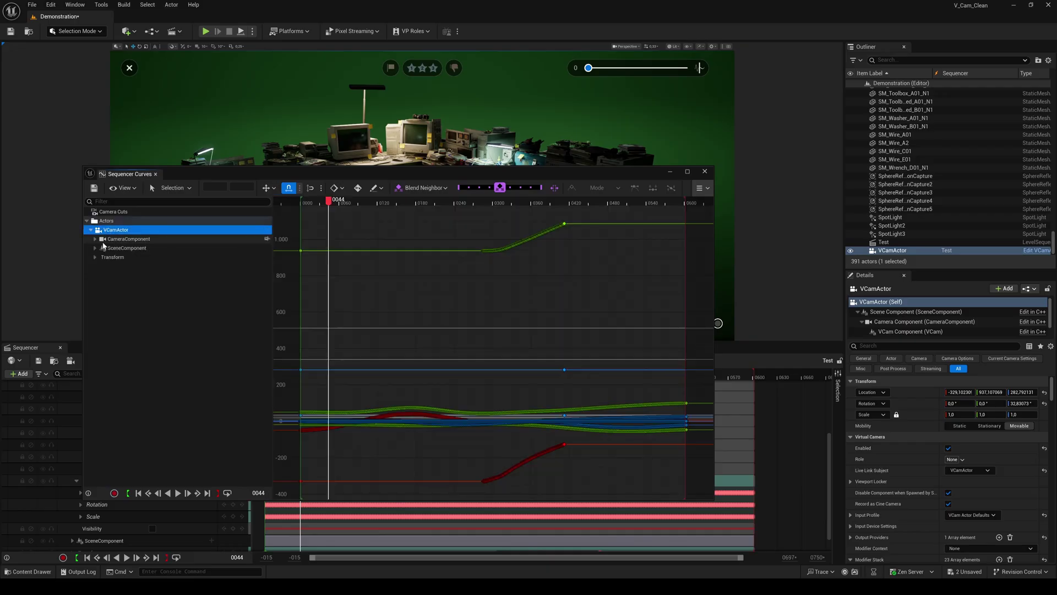
click(96, 239)
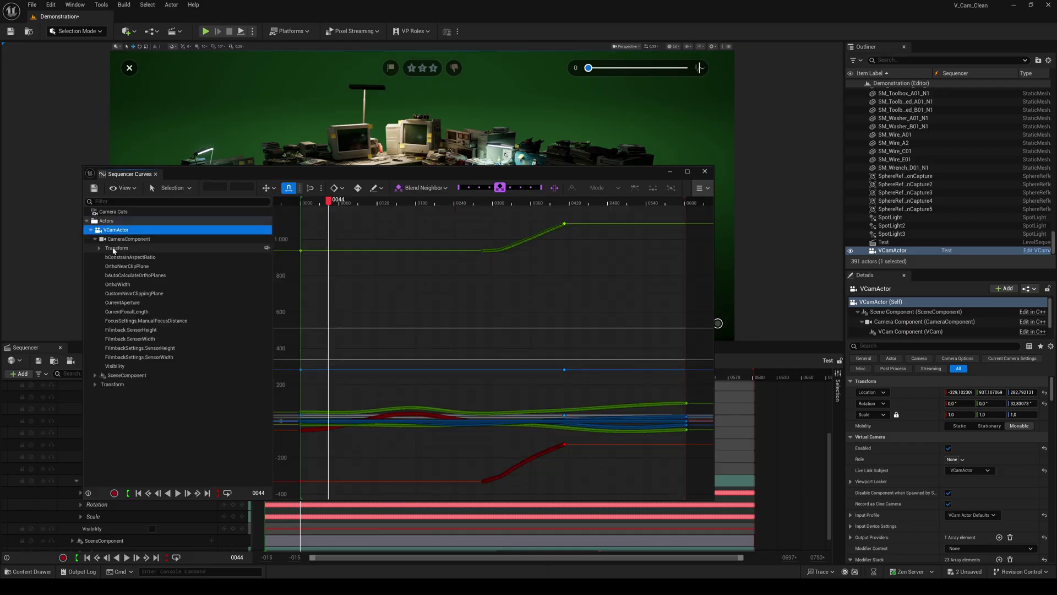
click(113, 248)
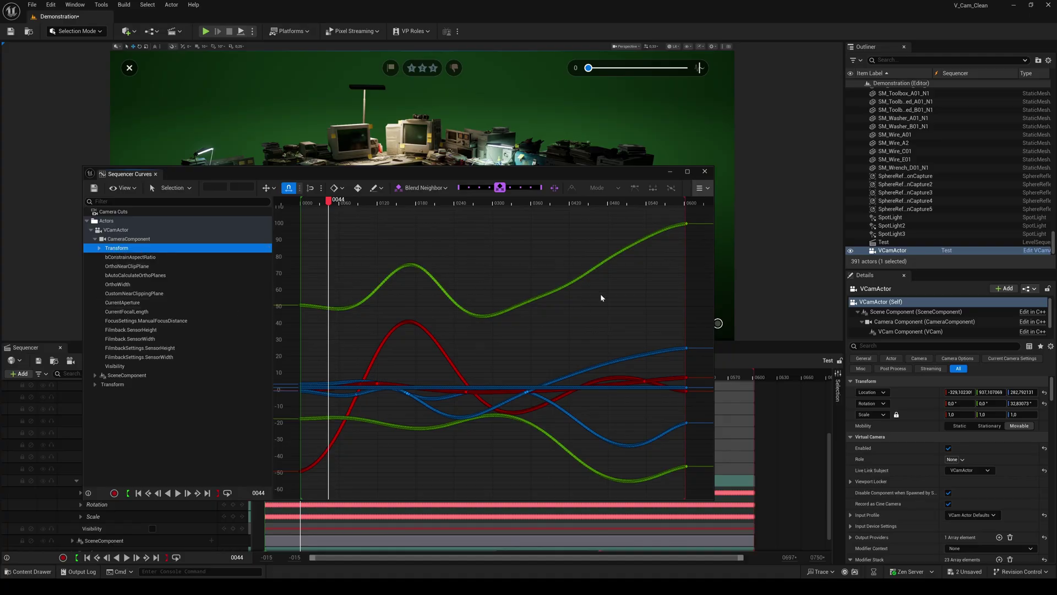
click(654, 68)
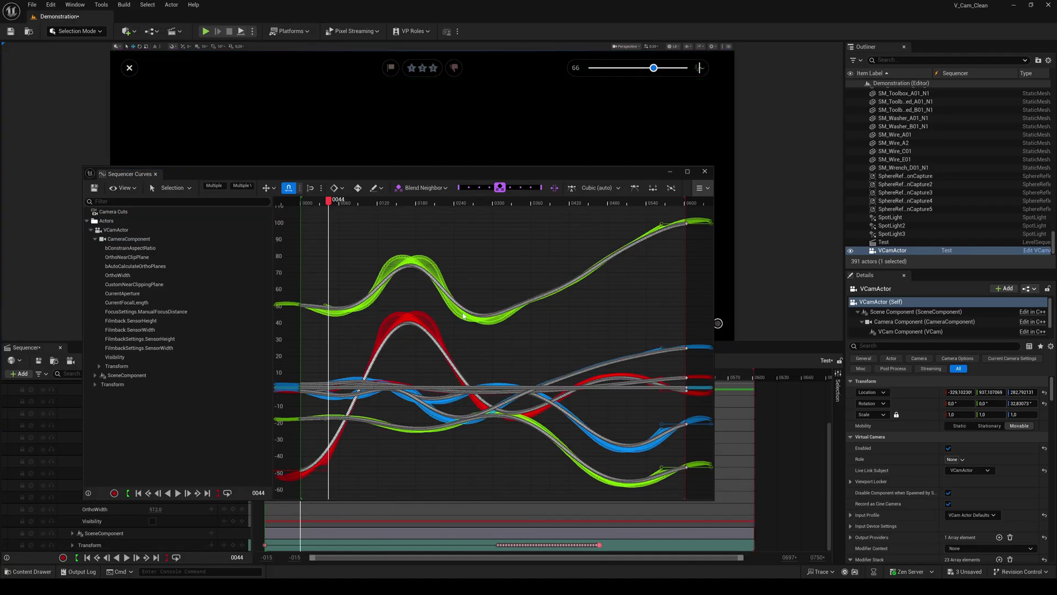
drag(462, 173, 763, 129)
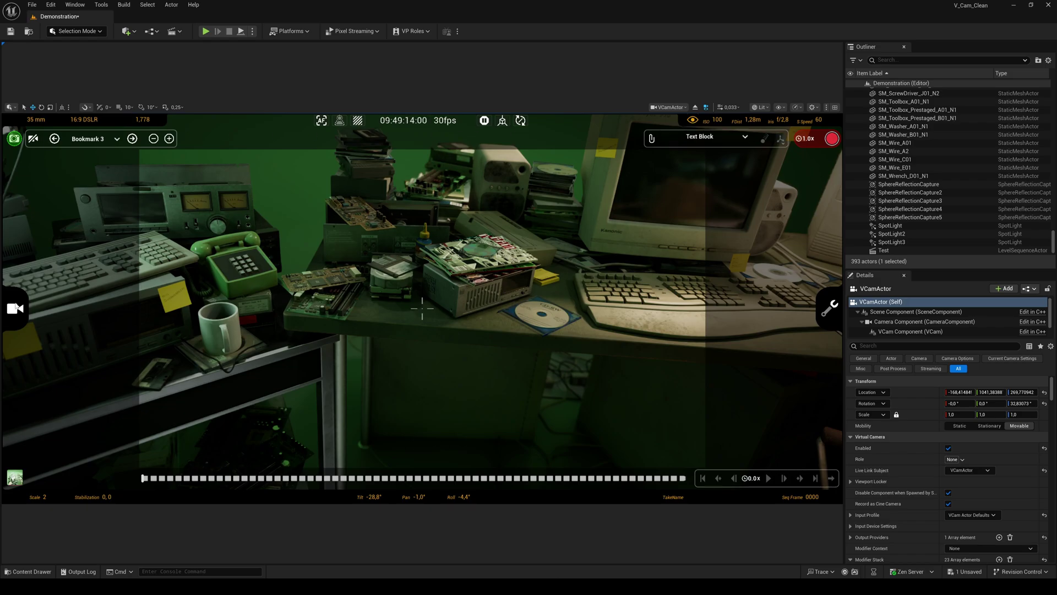
In the VCam Lens controls, nudge focal length past 35 mm and focus distance to about 2.24 m.
click(16, 309)
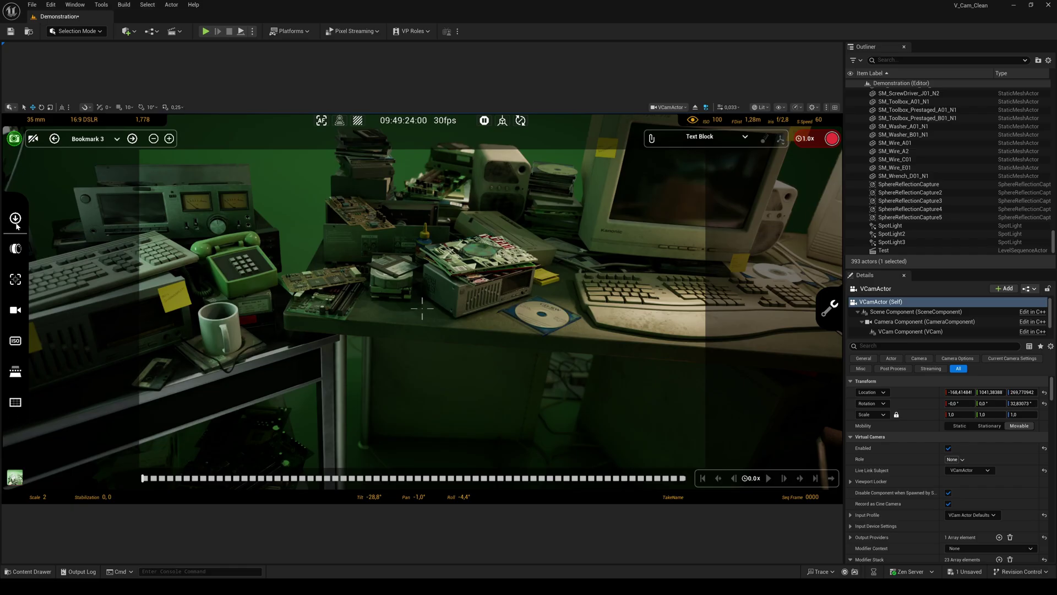
click(15, 249)
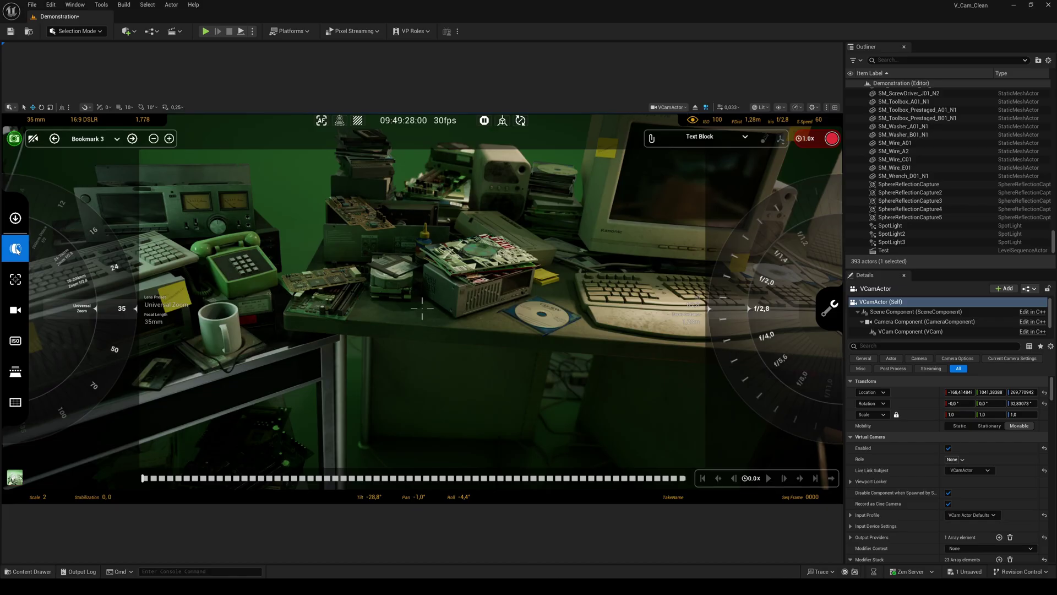
drag(112, 266, 102, 269)
mouse_move(761, 296)
mouse_down()
mouse_move(733, 302)
mouse_move(742, 358)
mouse_move(730, 290)
mouse_move(739, 239)
mouse_move(729, 287)
mouse_move(771, 307)
mouse_move(733, 263)
mouse_move(771, 256)
mouse_move(771, 315)
mouse_up()
Cycle the focus method through Tracking, Disable and back to Manual, then tap-focus the desk at about 1.25 m.
click(16, 279)
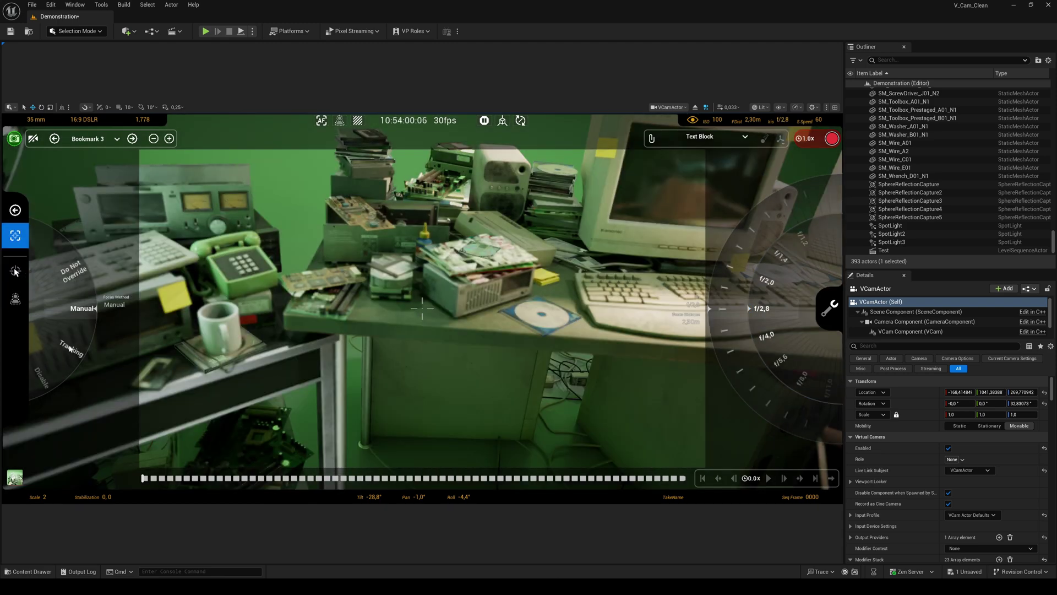
drag(71, 350, 77, 327)
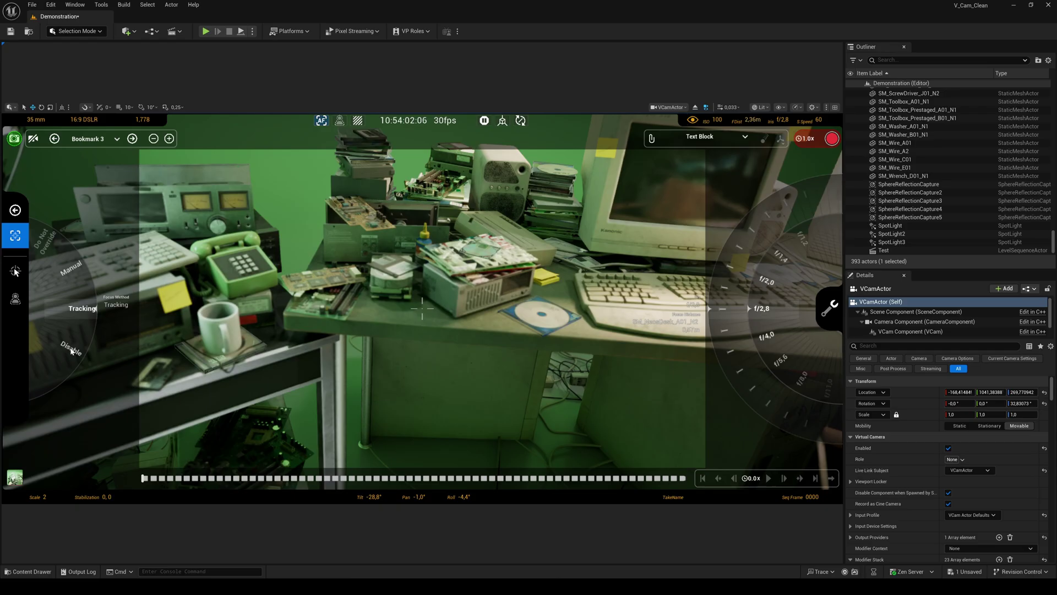
click(71, 350)
click(45, 243)
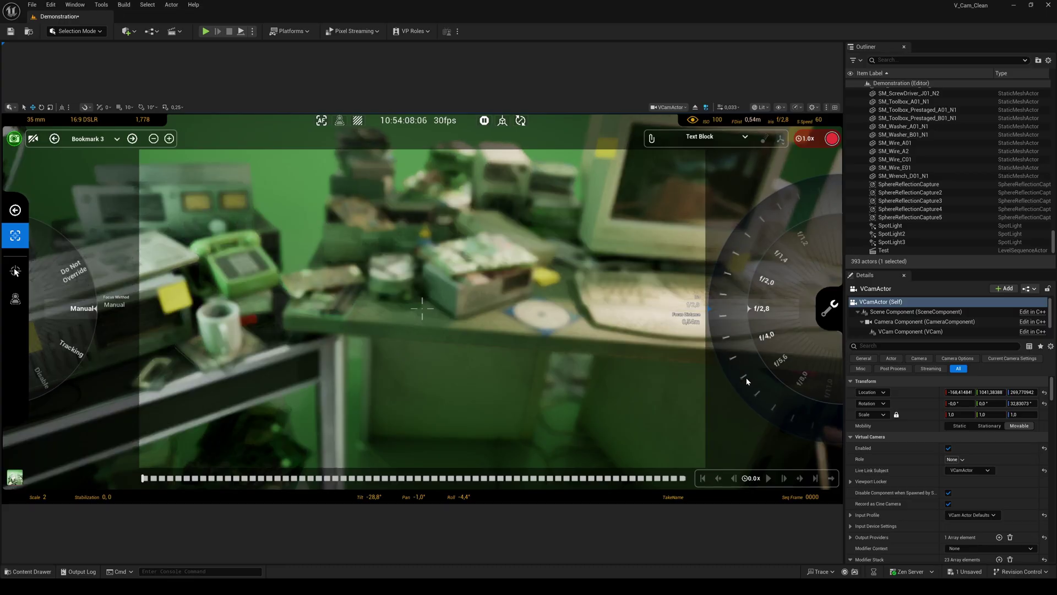
click(417, 238)
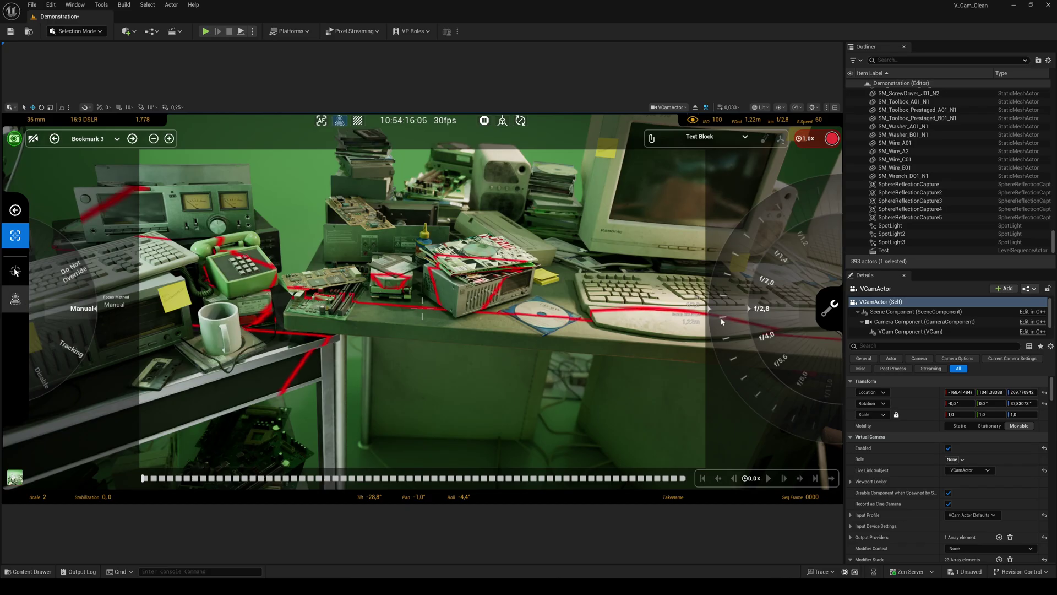
drag(721, 311, 739, 331)
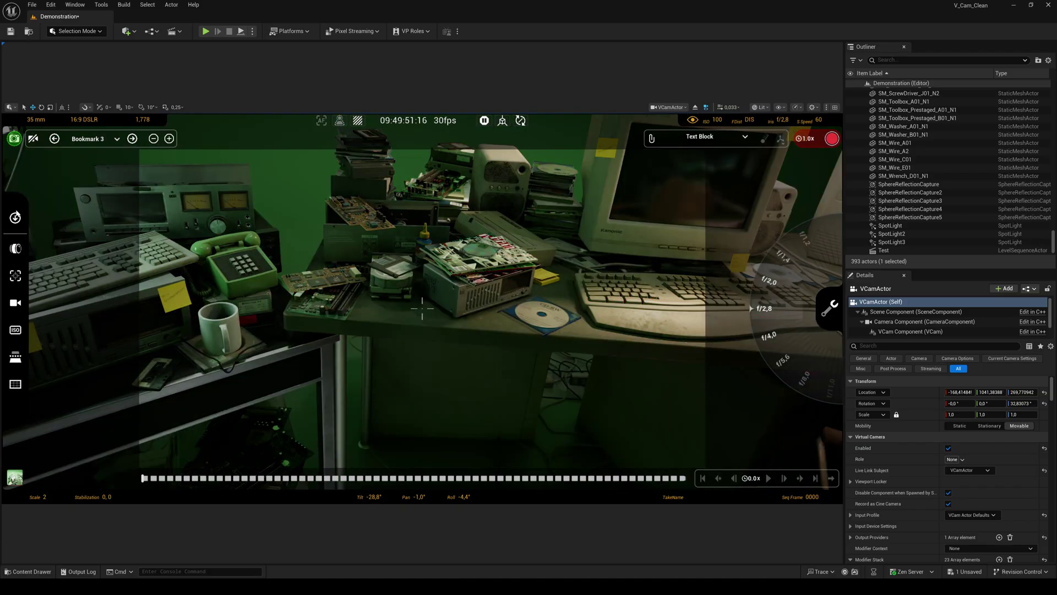
Check the filmback presets, try ISO 200 then return to 100, enable Zebras and turn the shutter dial.
click(15, 302)
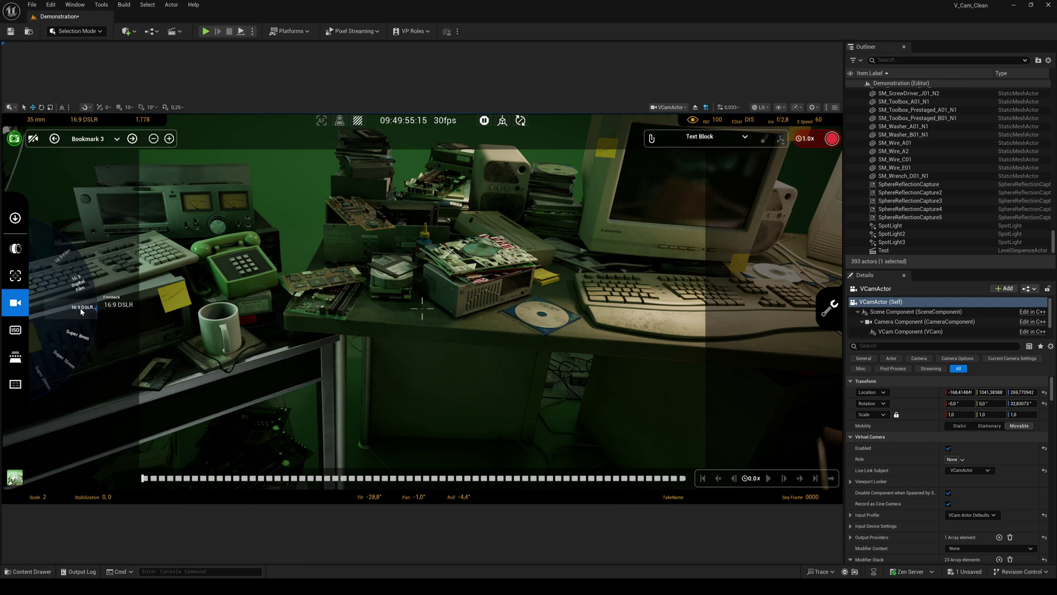
click(15, 331)
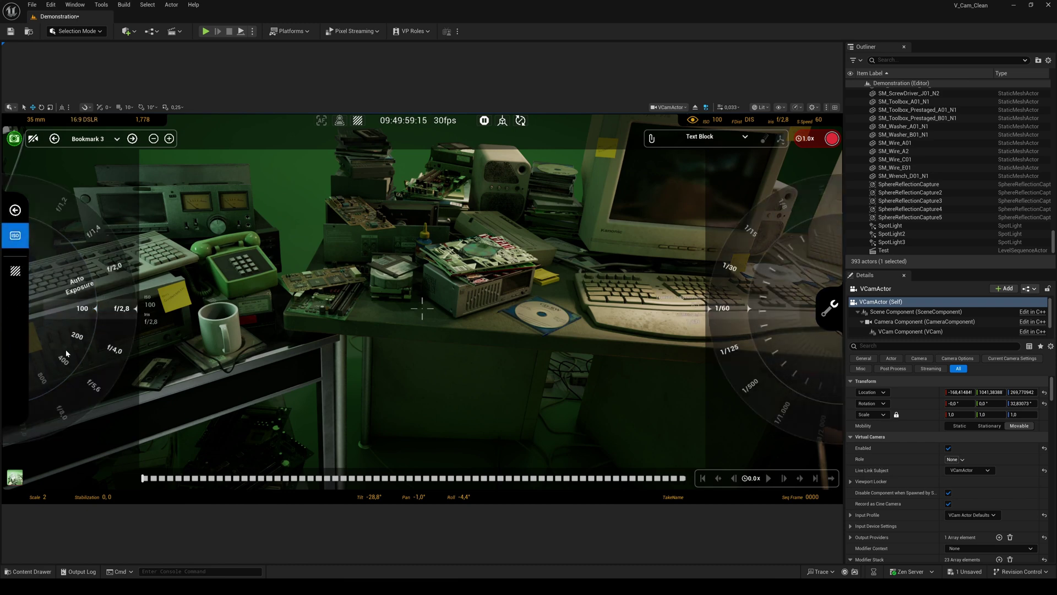
drag(65, 349, 79, 277)
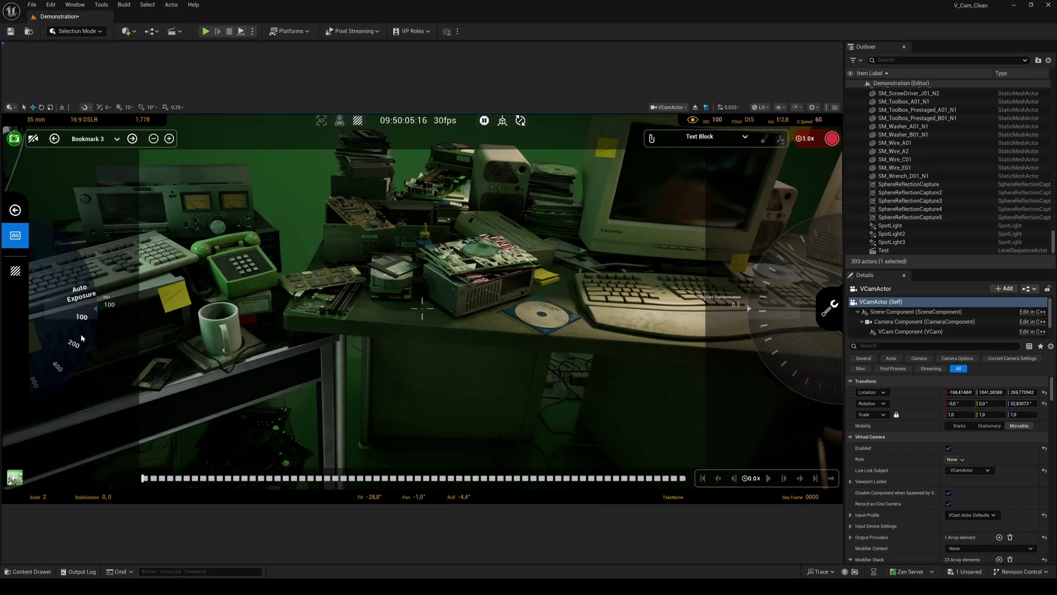
drag(73, 348, 82, 337)
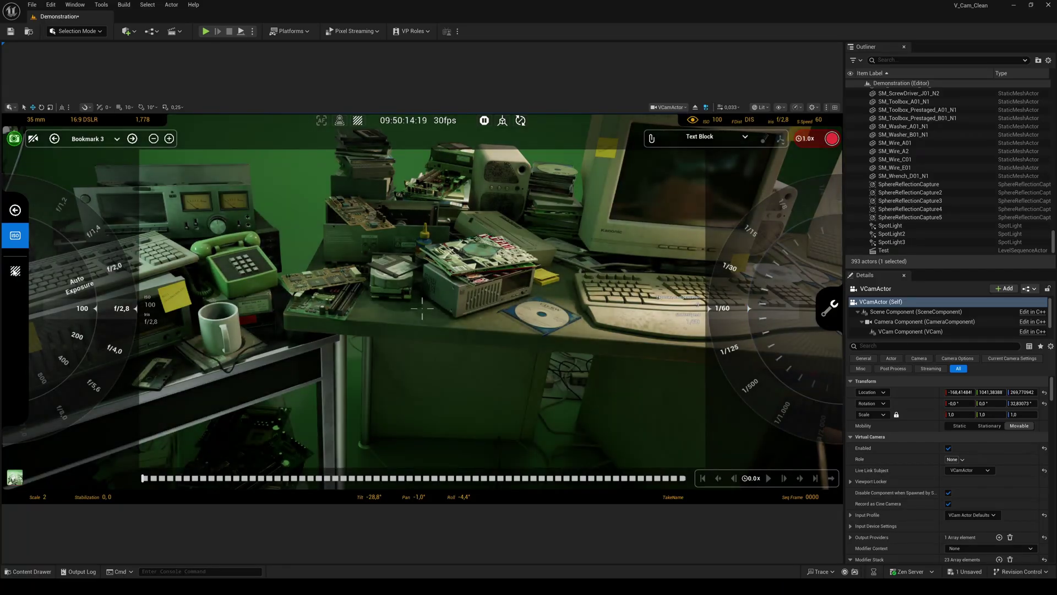
click(15, 272)
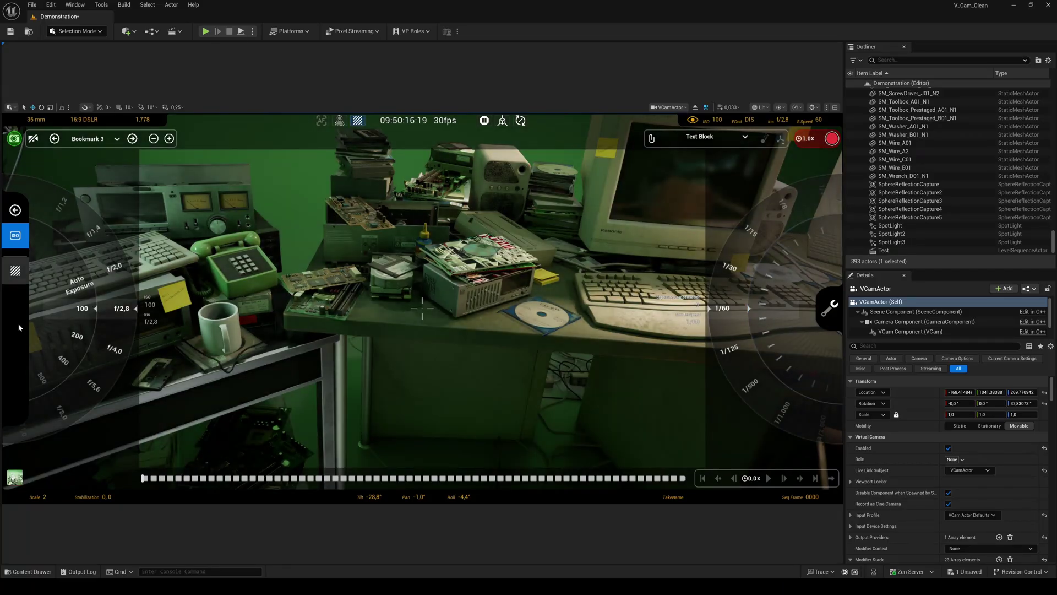
mouse_move(783, 349)
mouse_down()
mouse_move(793, 230)
mouse_move(765, 335)
mouse_move(788, 354)
mouse_move(770, 337)
mouse_up()
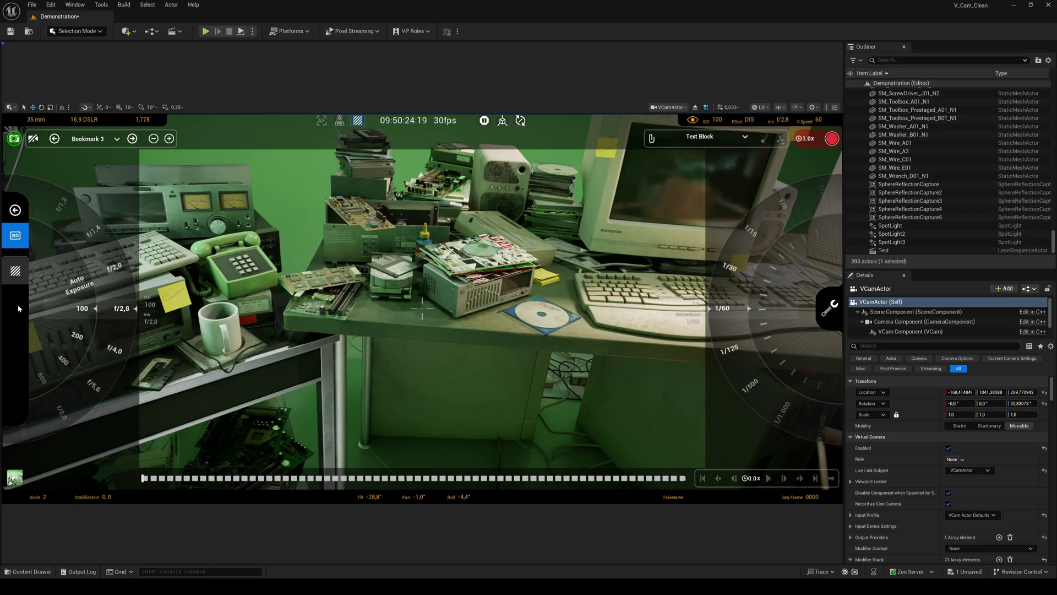
Raise the virtual camera's near clip plane to 12,632.
click(14, 212)
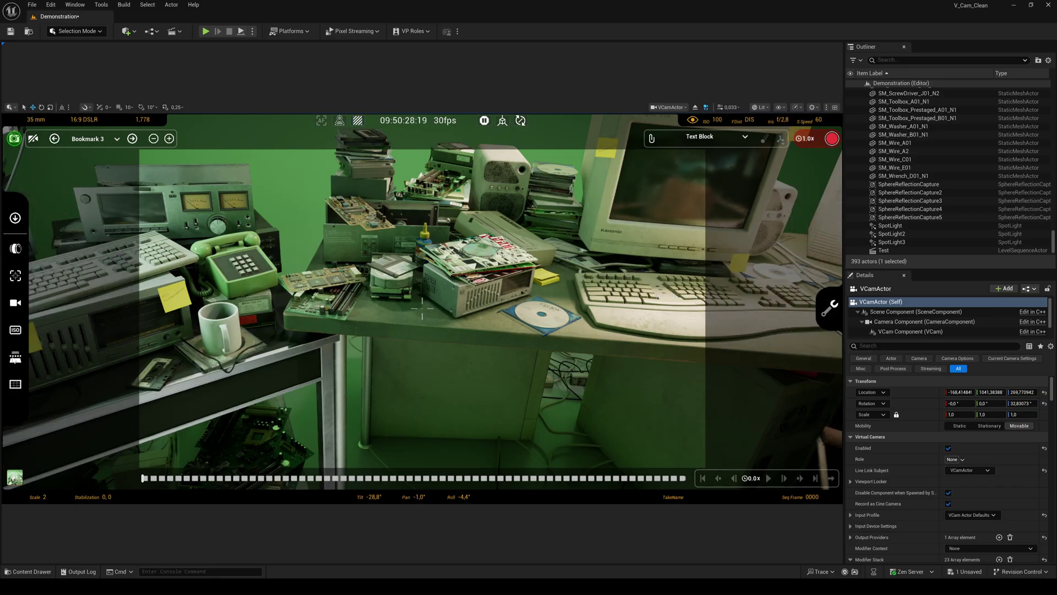
click(16, 356)
drag(81, 330, 32, 421)
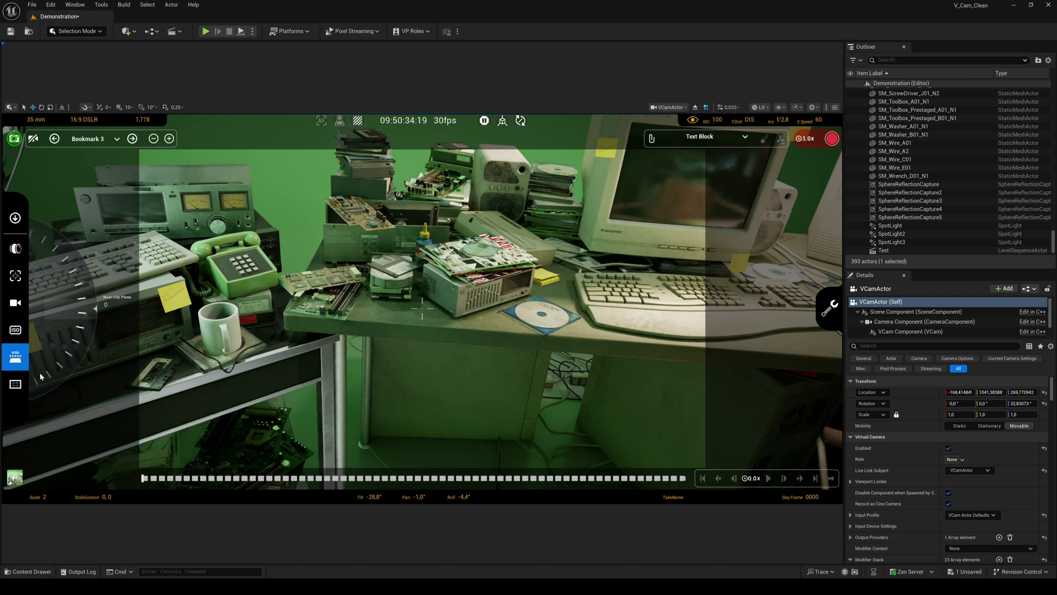
Preview Safe Zones and Rule Of Thirds overlays at 0.571 opacity, then hide the overlay and close the tools.
click(22, 379)
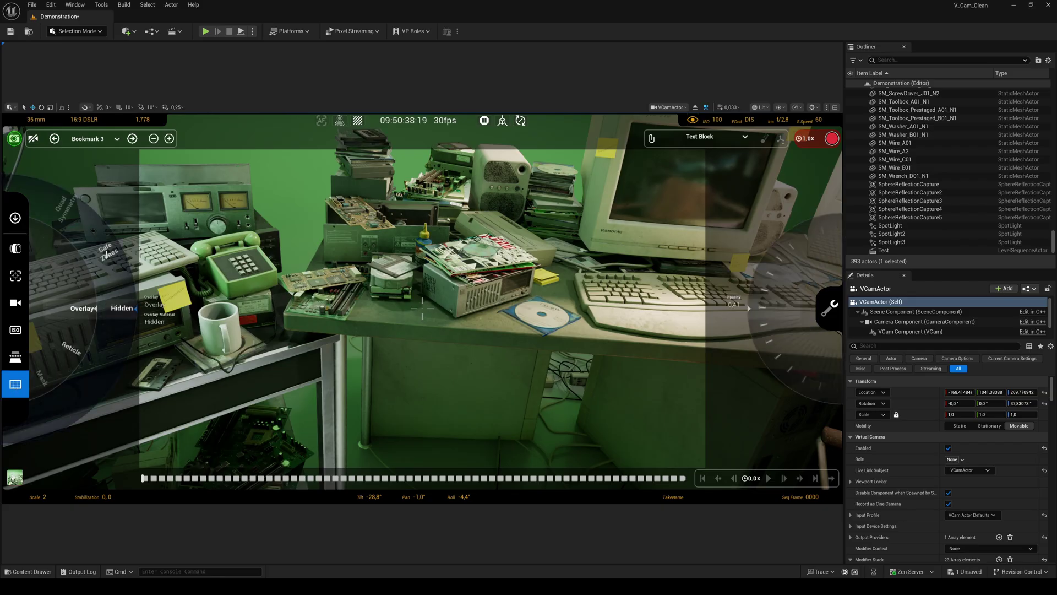
drag(112, 273, 116, 311)
drag(758, 318, 773, 291)
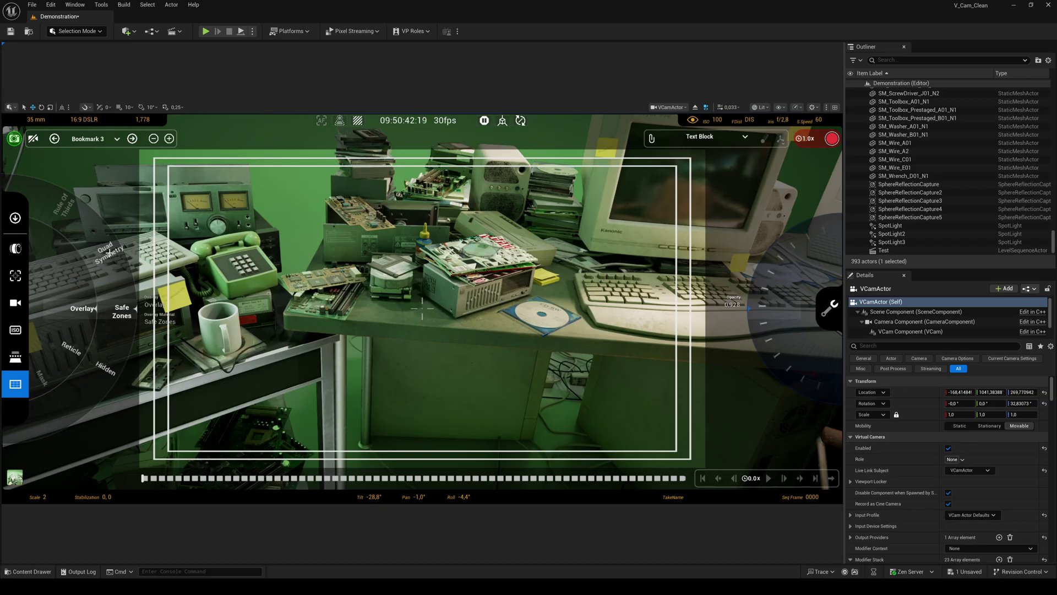
drag(72, 215, 83, 250)
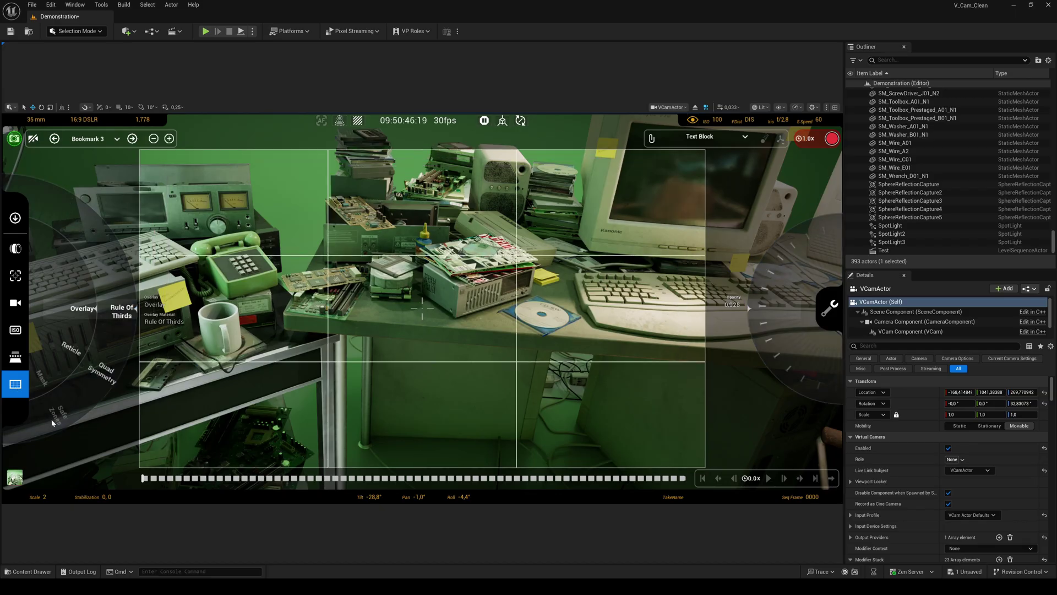
drag(54, 420, 126, 309)
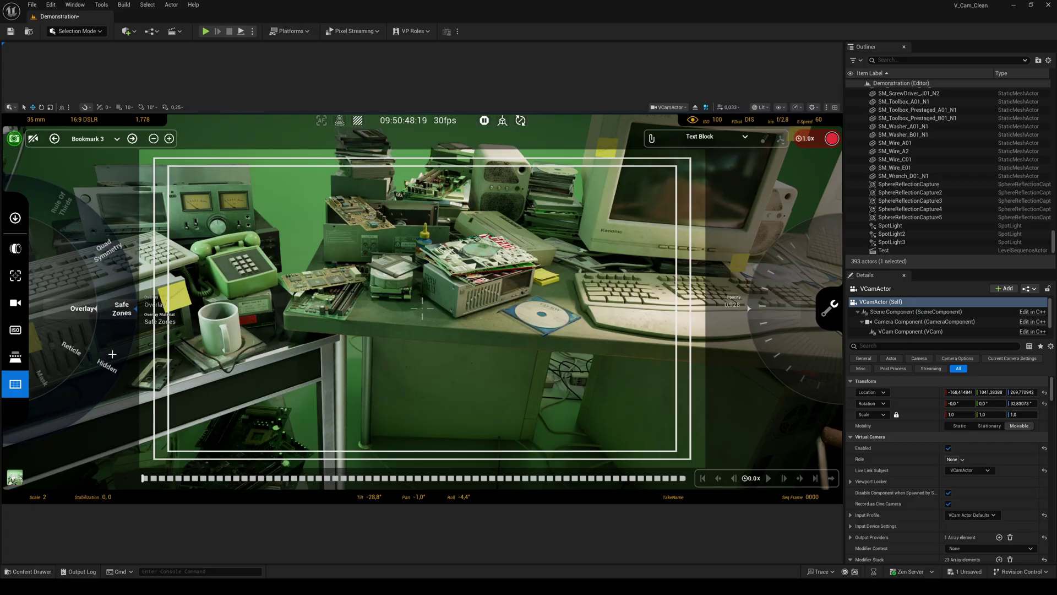
click(110, 365)
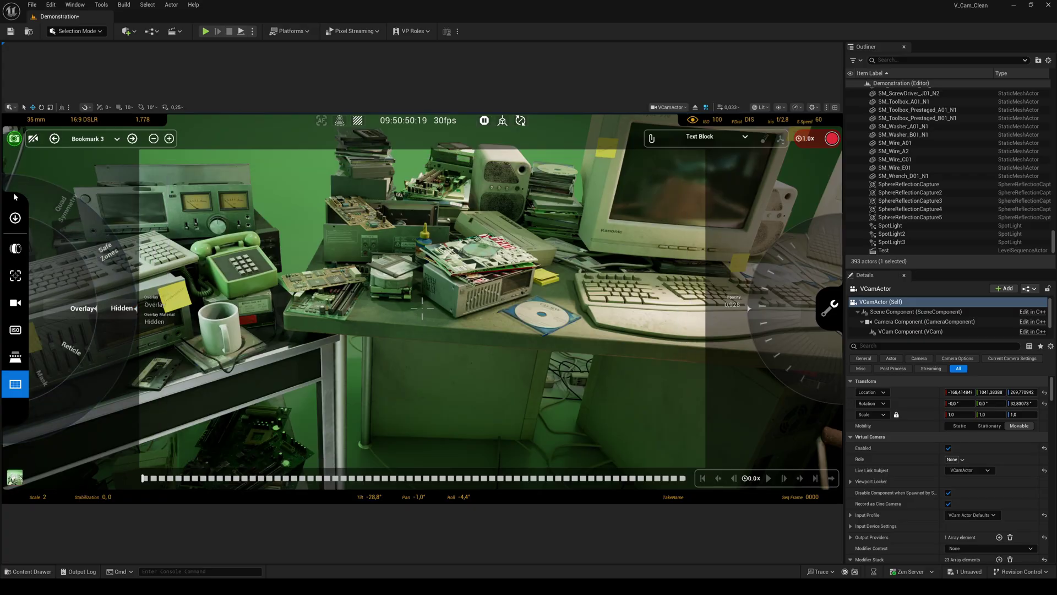
click(15, 218)
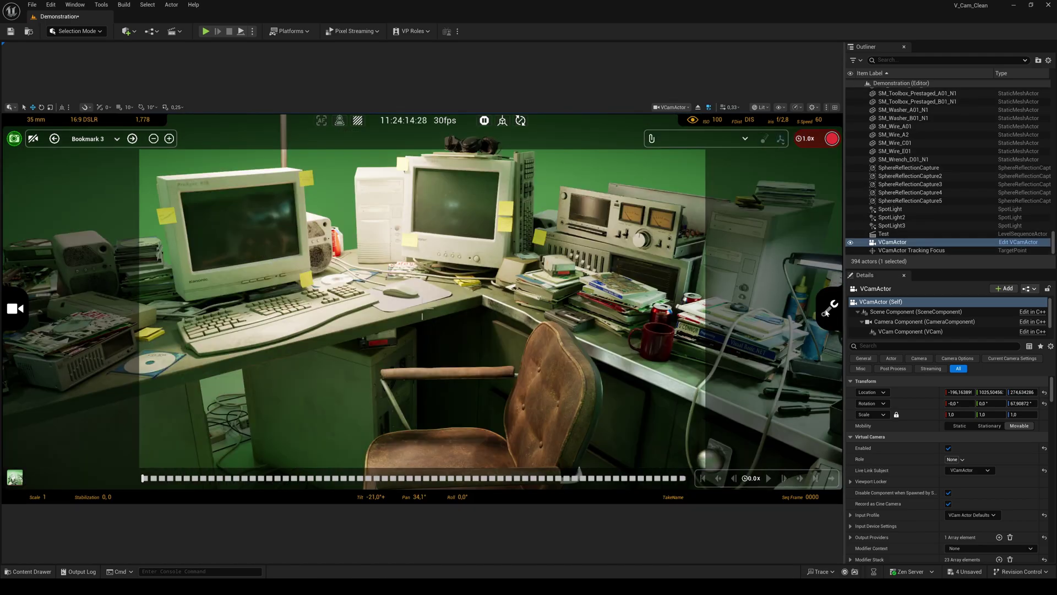
Add Bookmark 4 in the VCam bookmarks browser, then delete it again.
click(826, 312)
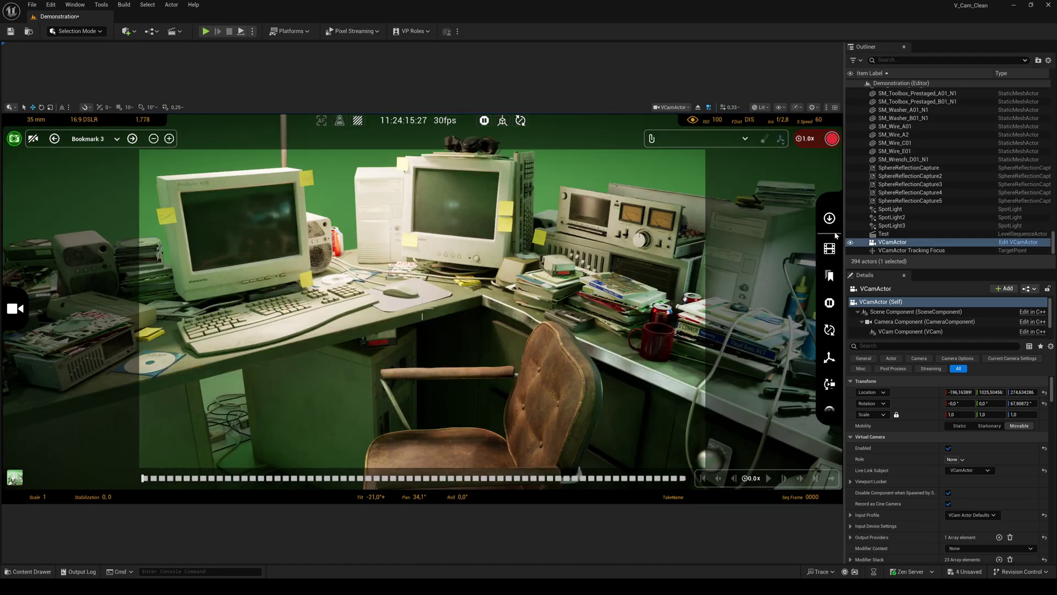
click(828, 249)
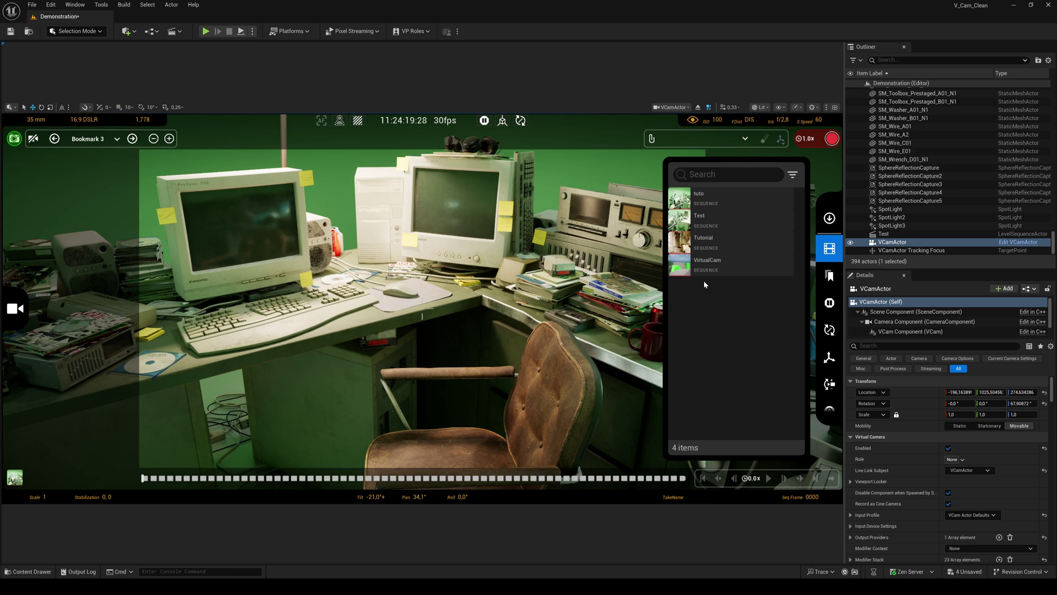
click(829, 275)
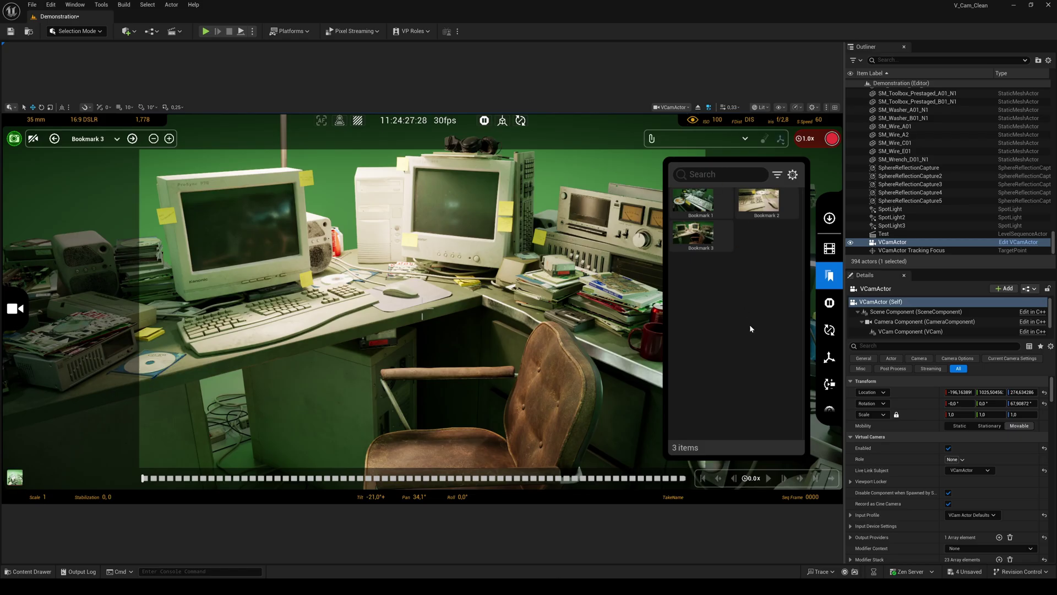
click(169, 139)
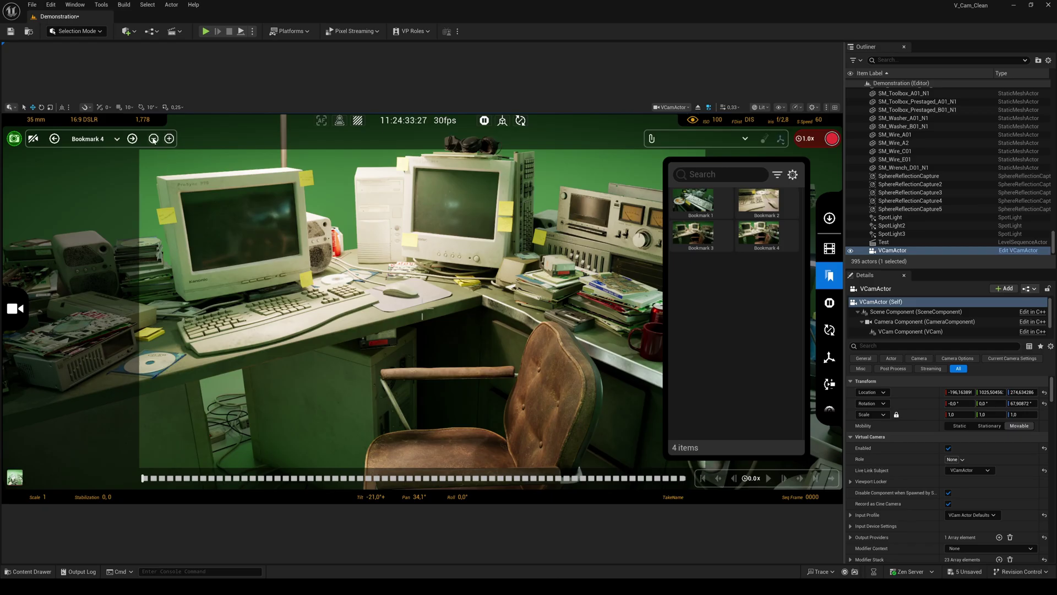
click(153, 139)
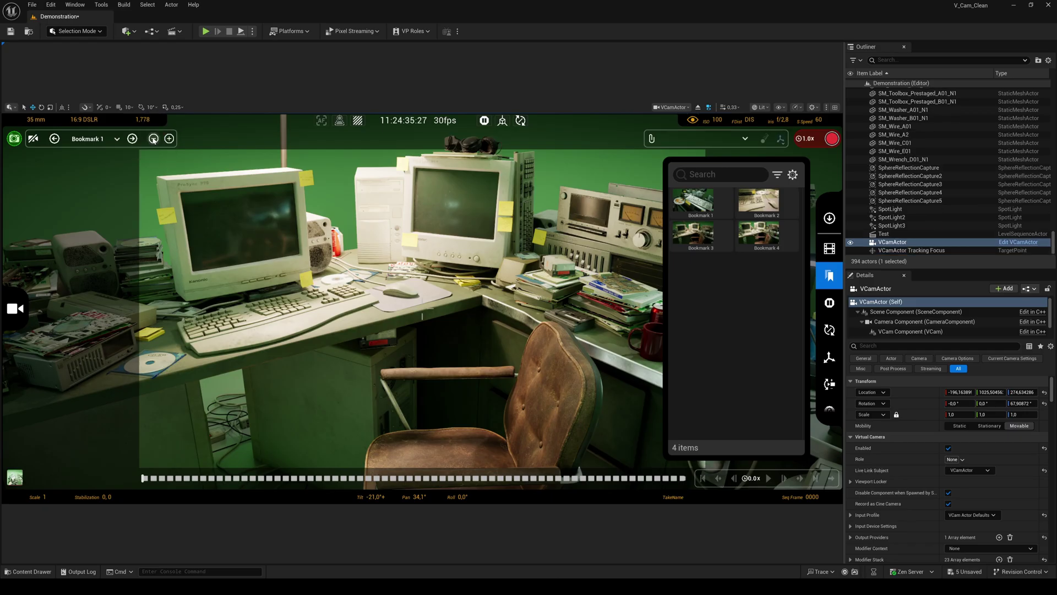
click(830, 277)
click(830, 277)
Step through the saved bookmarks to frame the camera on Bookmark 3.
click(132, 139)
click(694, 204)
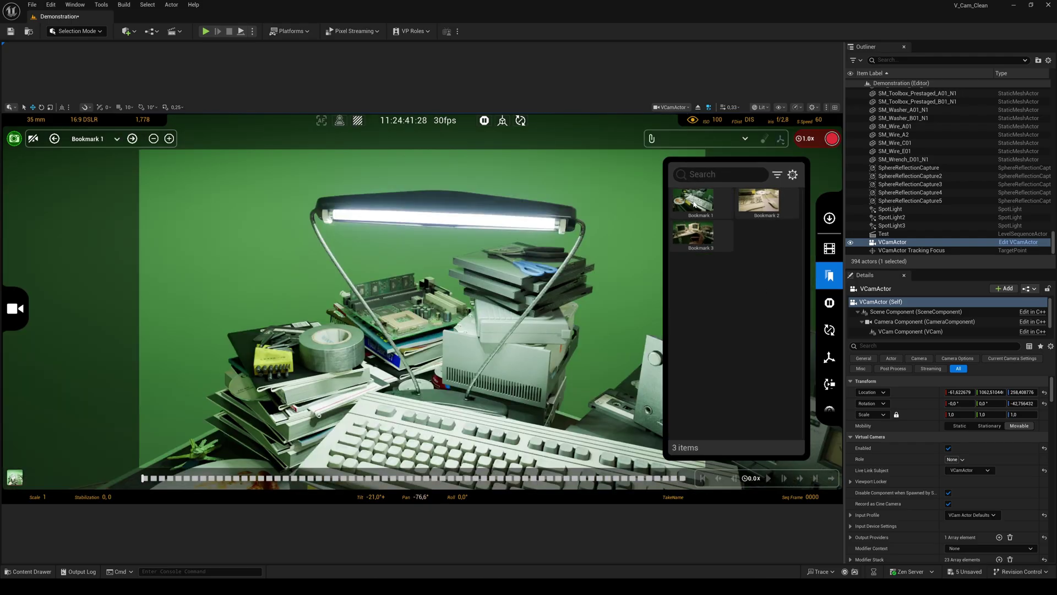
click(765, 201)
click(695, 234)
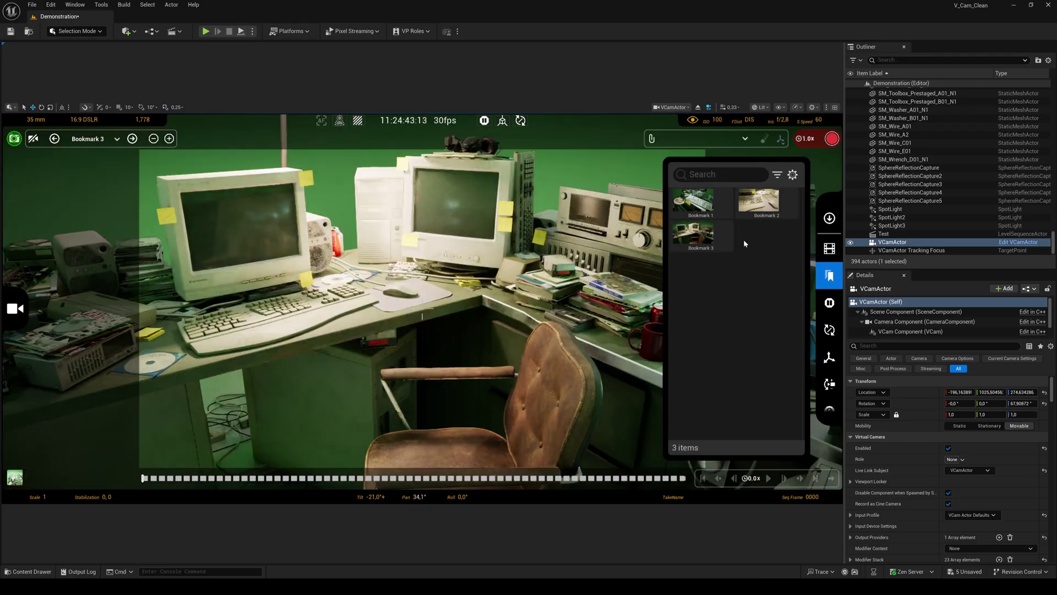
click(830, 277)
Turn on camera syncing and show the joystick dials.
click(830, 303)
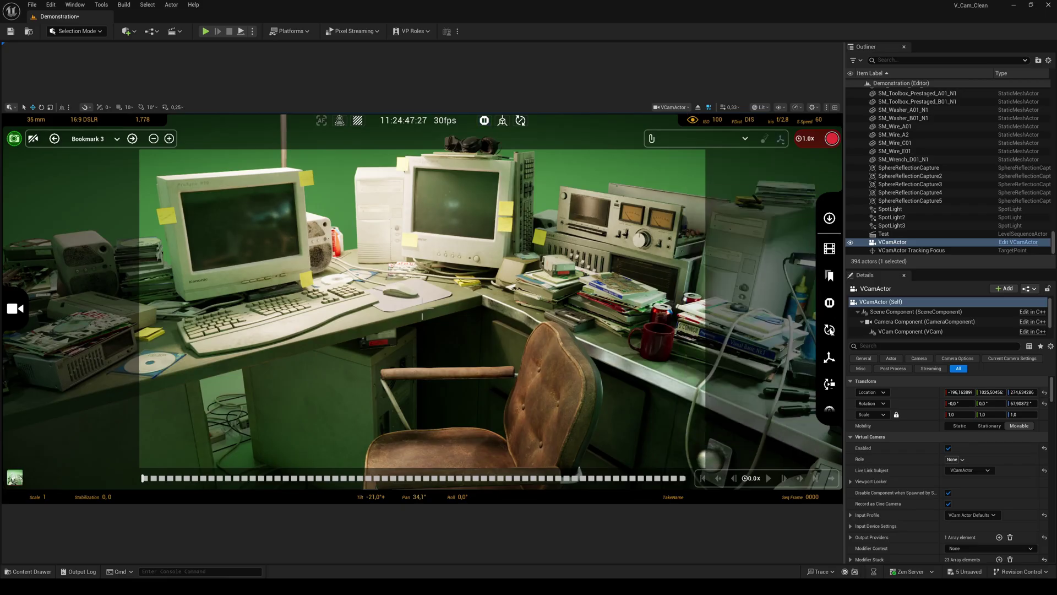
click(829, 329)
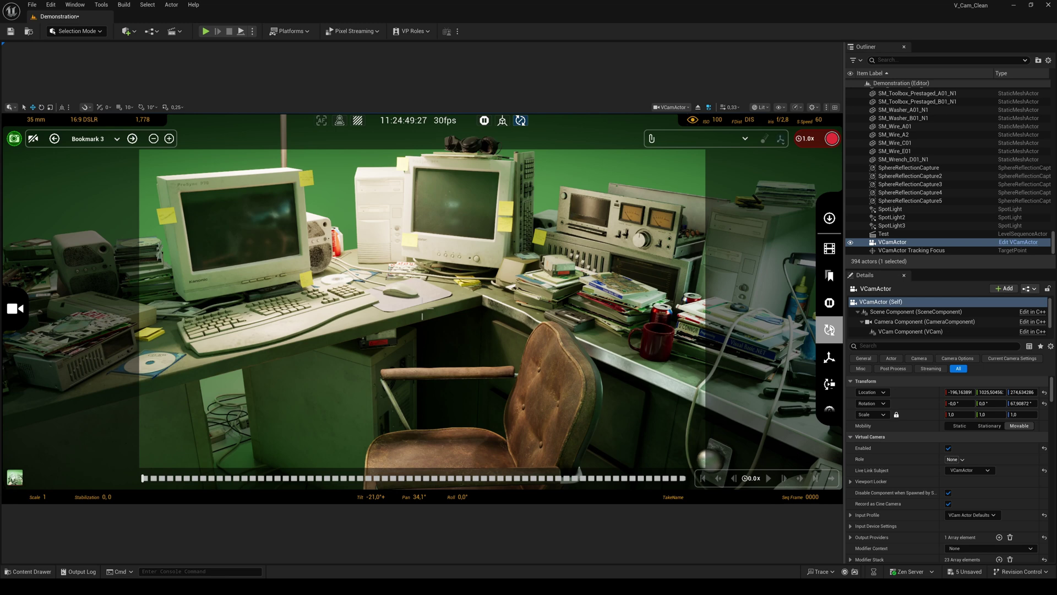
click(830, 357)
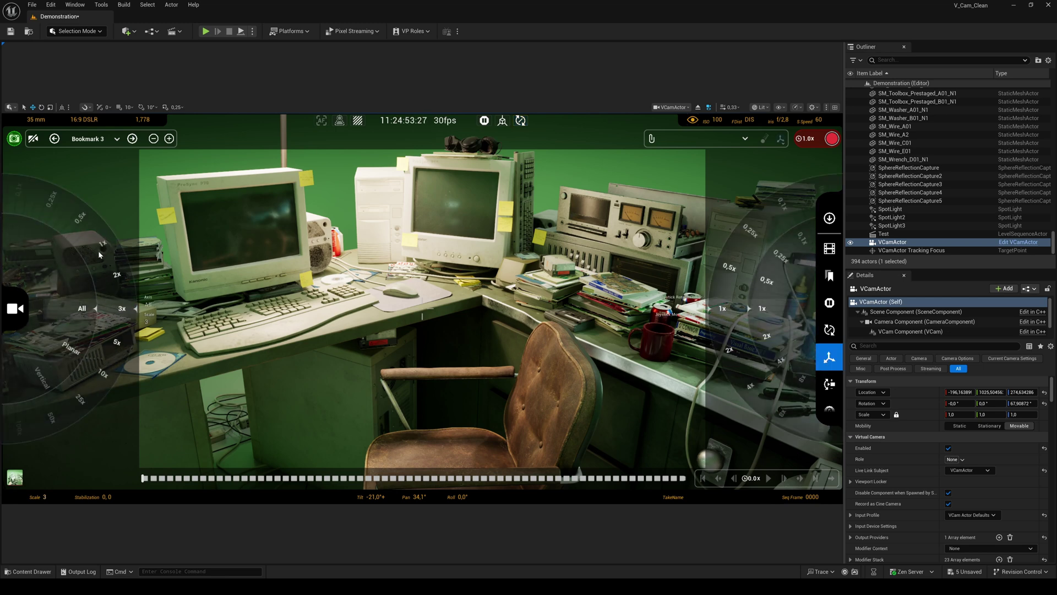
Raise the joystick movement scale, tilt the camera down to about -22.4°, and open the rig rail tools.
drag(710, 341, 742, 295)
click(827, 385)
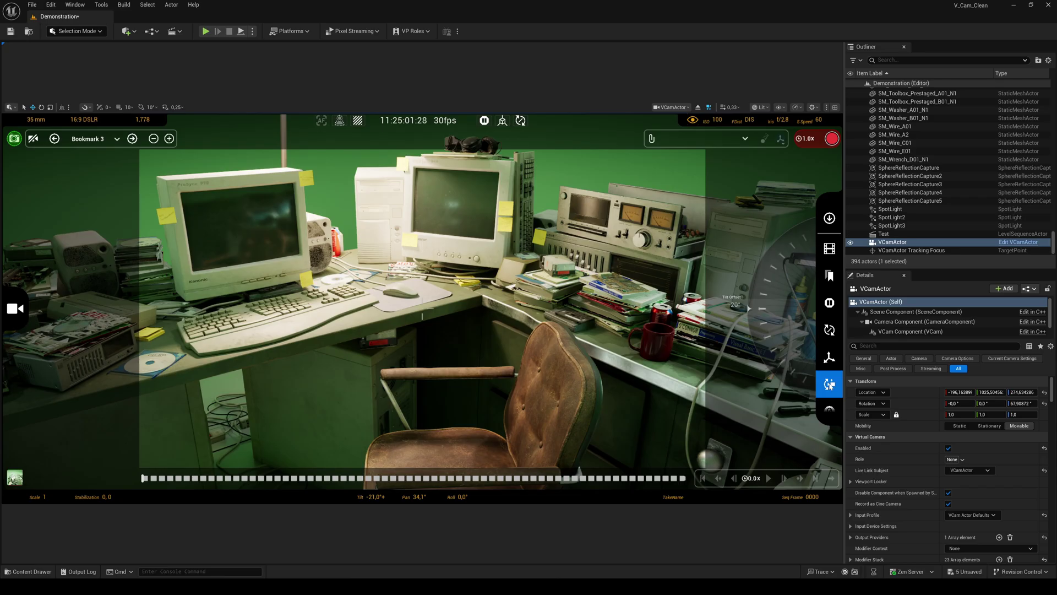
mouse_move(766, 336)
mouse_down()
mouse_move(768, 309)
mouse_move(768, 363)
mouse_move(768, 339)
mouse_up()
scroll(829, 380, down, 1)
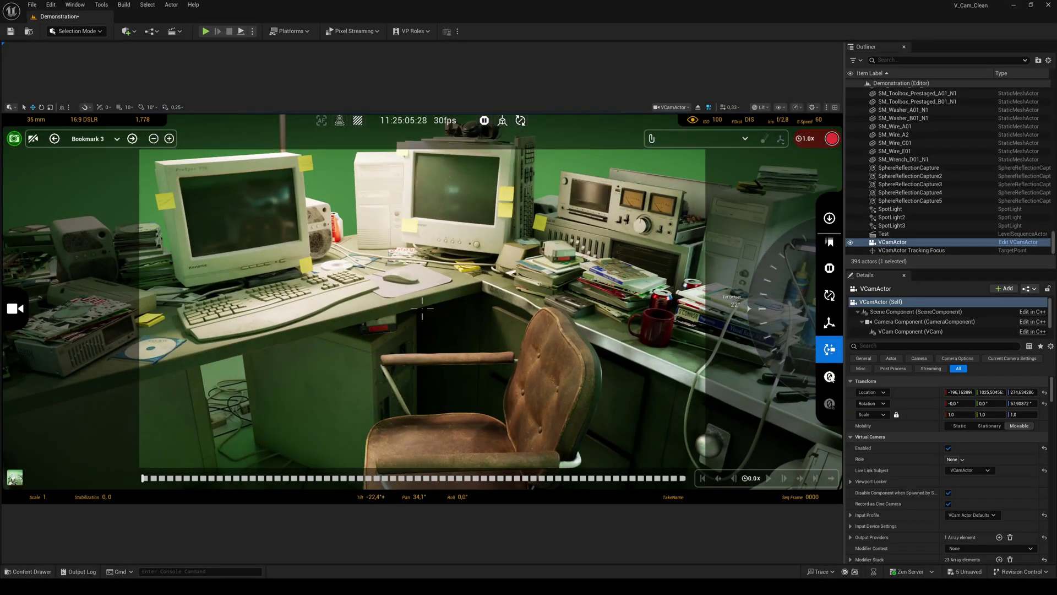
scroll(829, 330, down, 1)
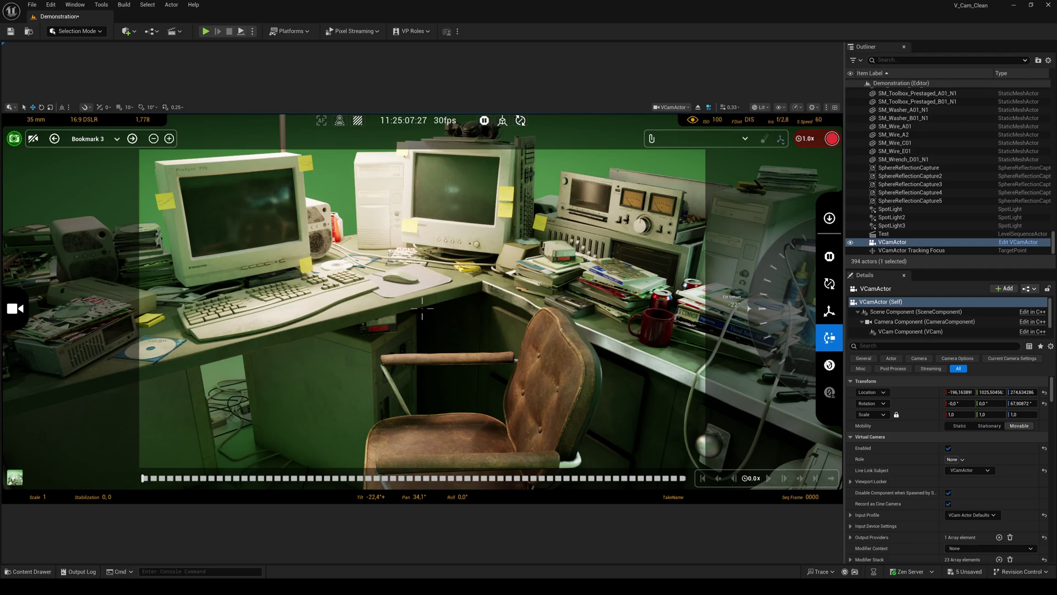
scroll(829, 362, down, 3)
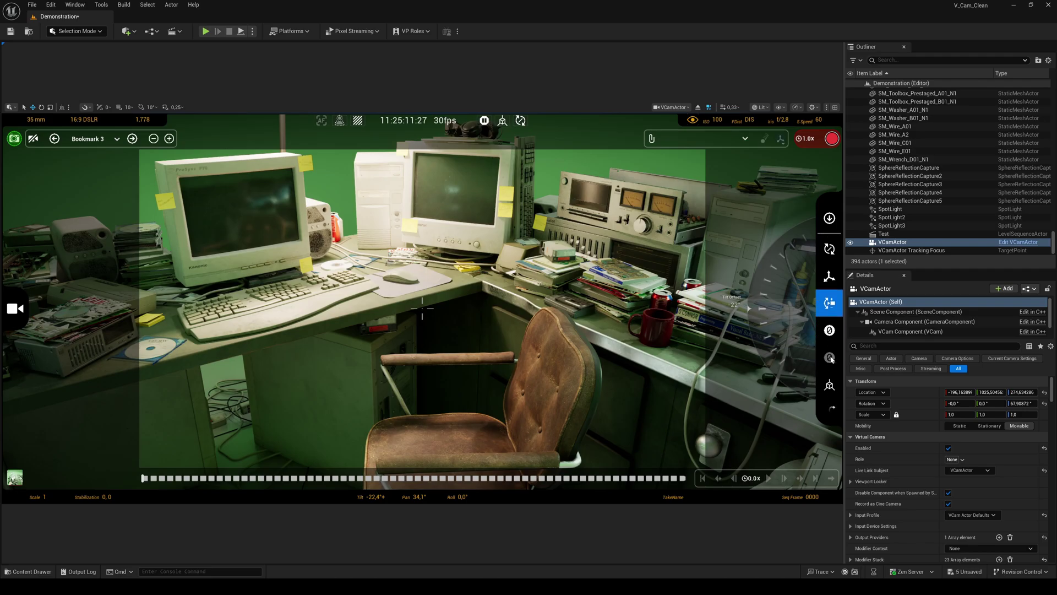
scroll(832, 358, down, 6)
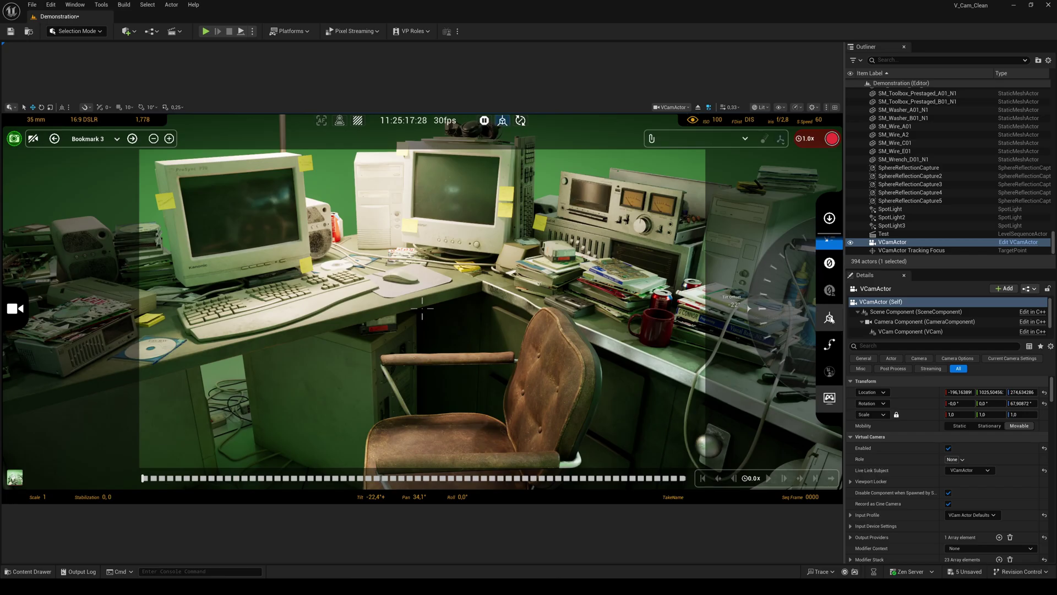
click(829, 347)
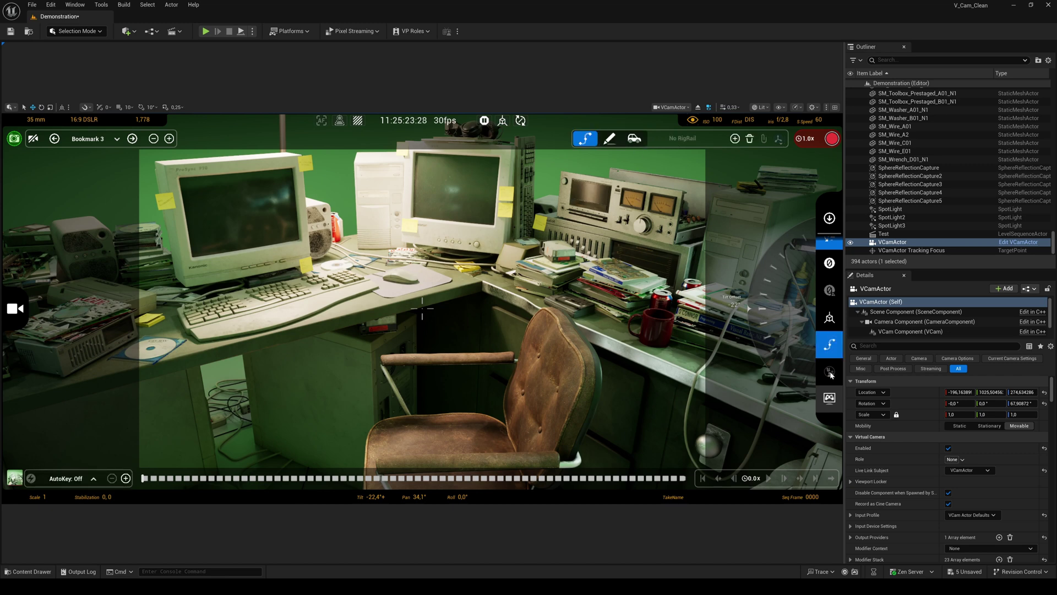
Close the rig rail tools, toggle the camera gizmo overlay on and off, and collapse the tool rail.
click(828, 346)
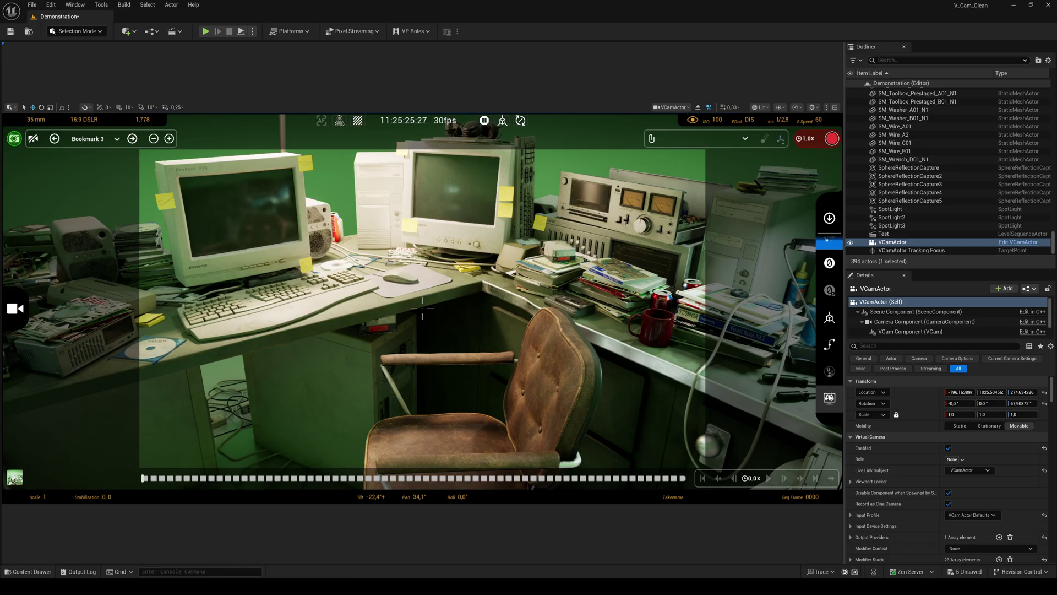
click(829, 398)
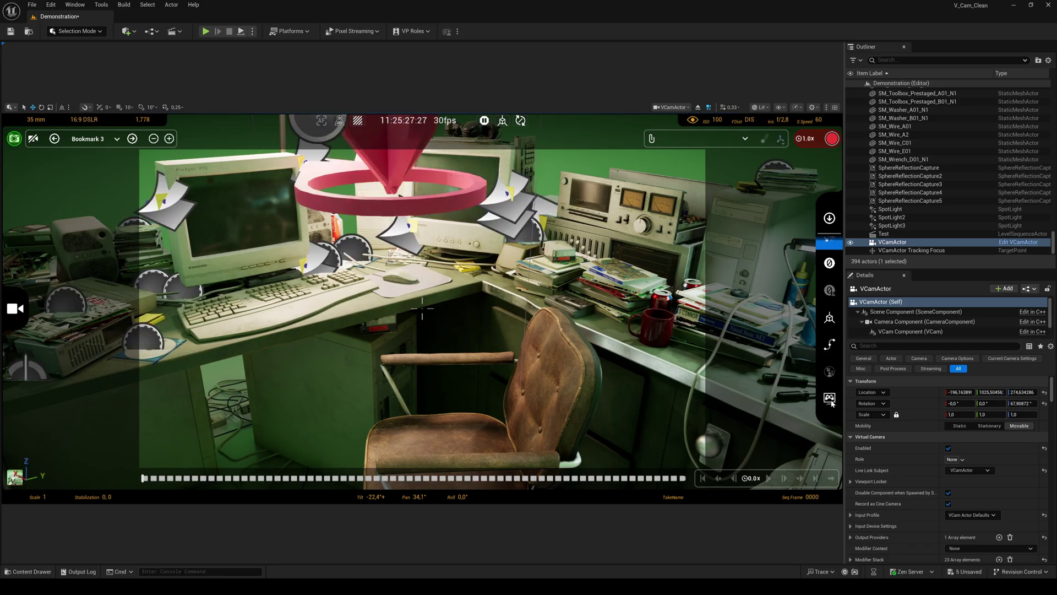
click(829, 399)
click(829, 398)
click(830, 398)
click(829, 218)
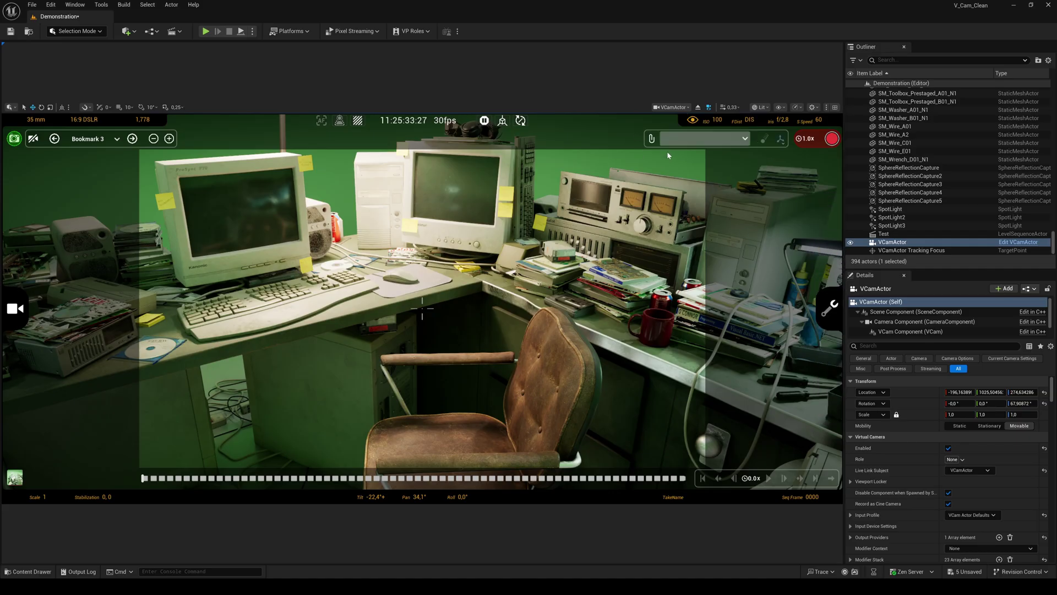
Set CineCameraActor as the target camera and list its Dolly, Truck and Crane modifiers.
click(744, 139)
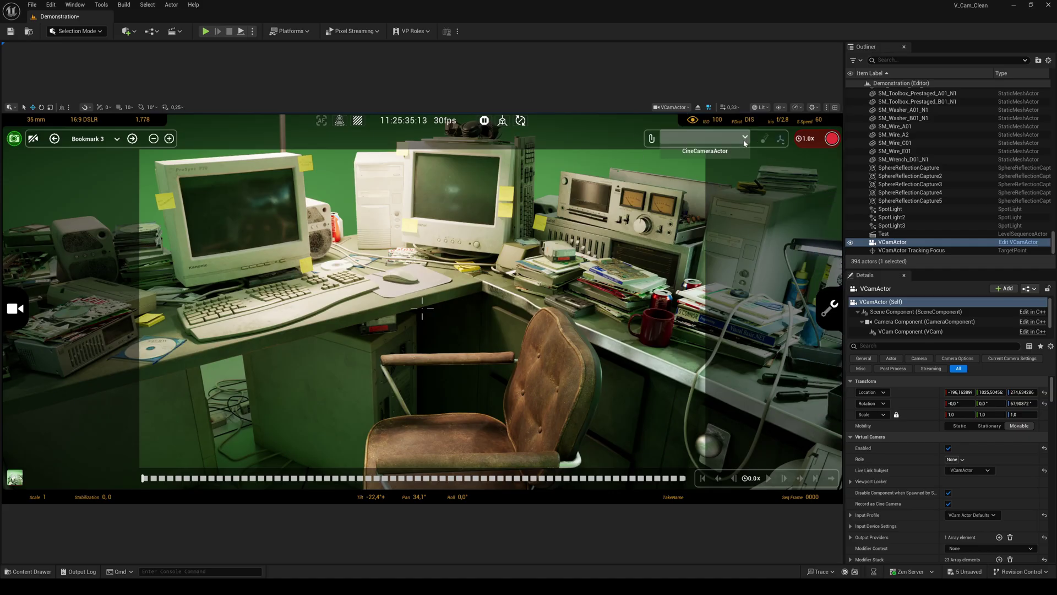
click(692, 152)
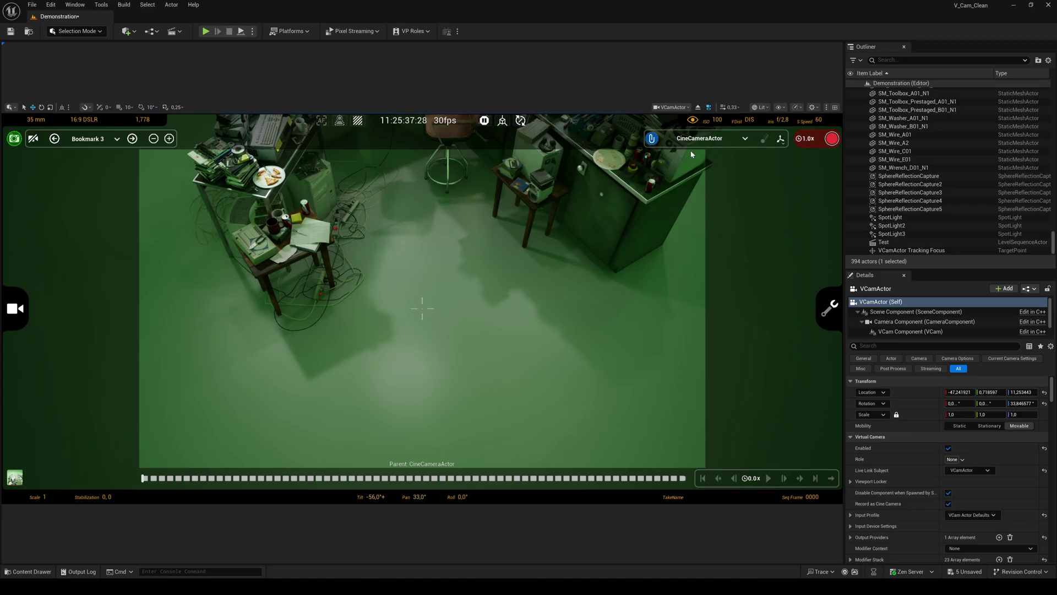
click(782, 142)
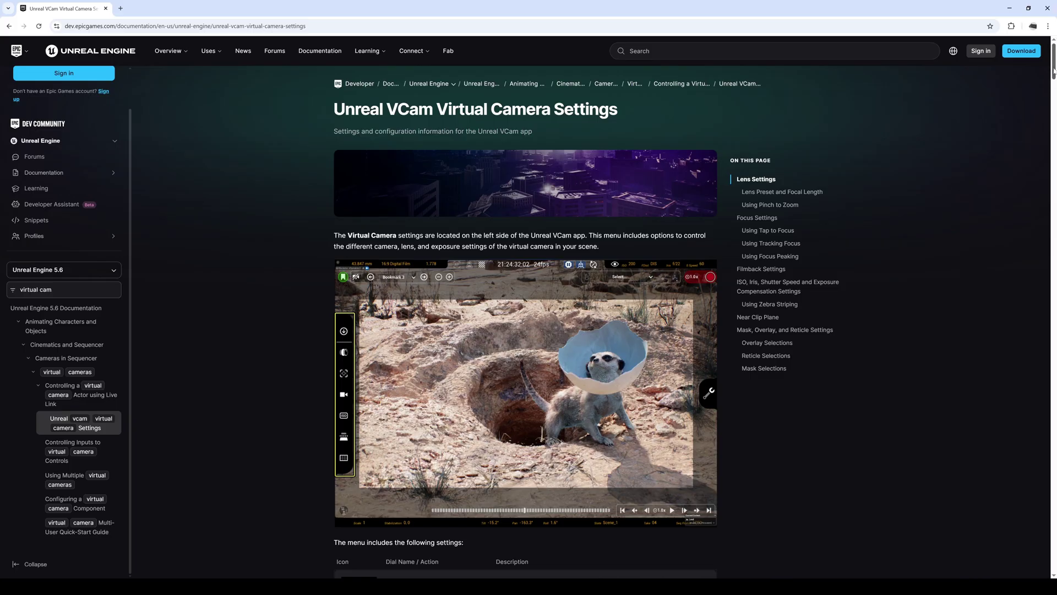
scroll(1032, 112, down, 11)
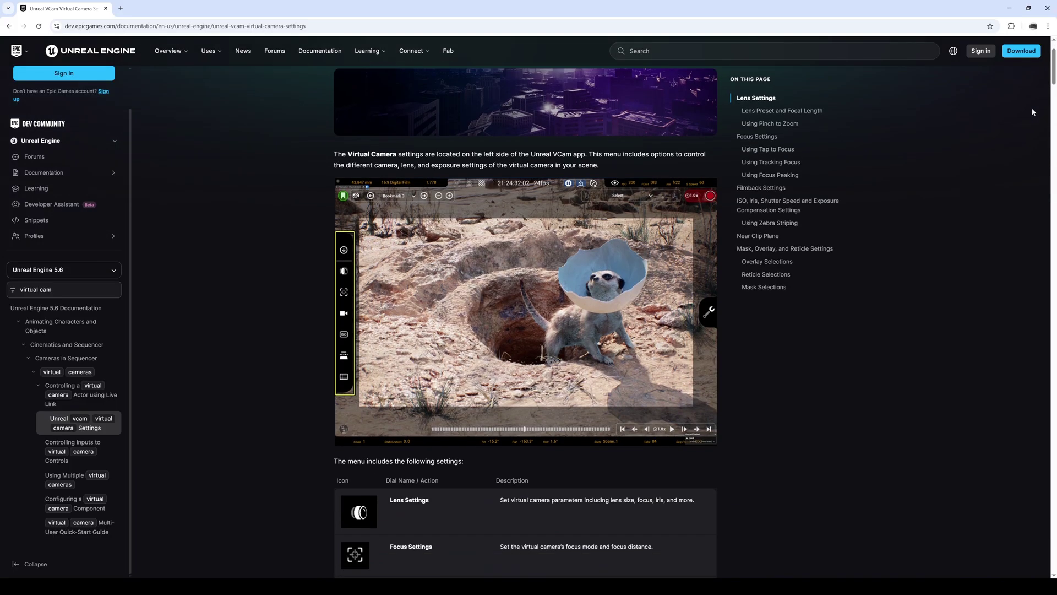
scroll(1033, 112, down, 10)
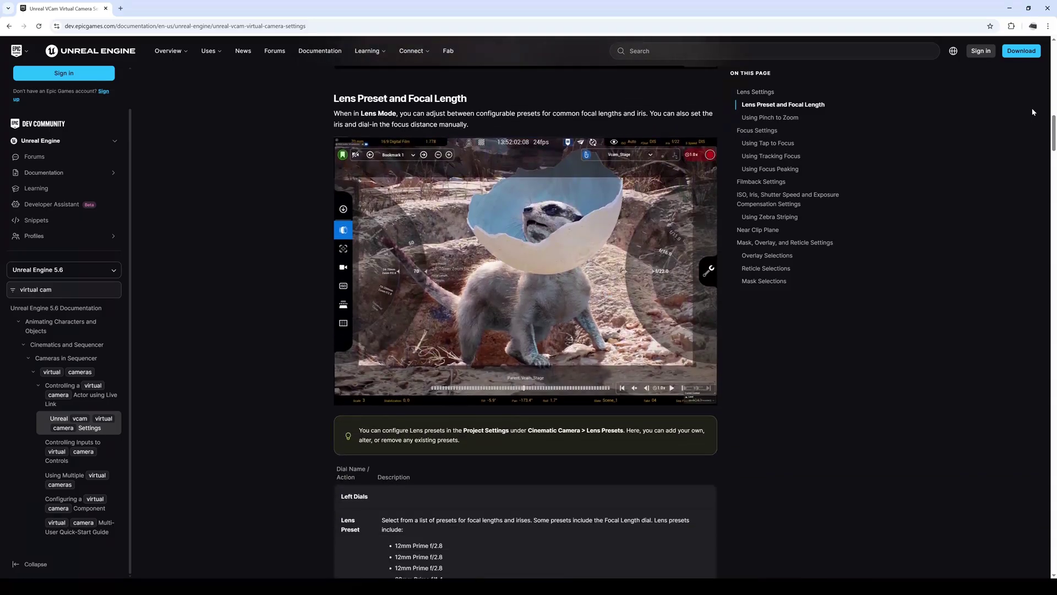
drag(1053, 130, 1053, 50)
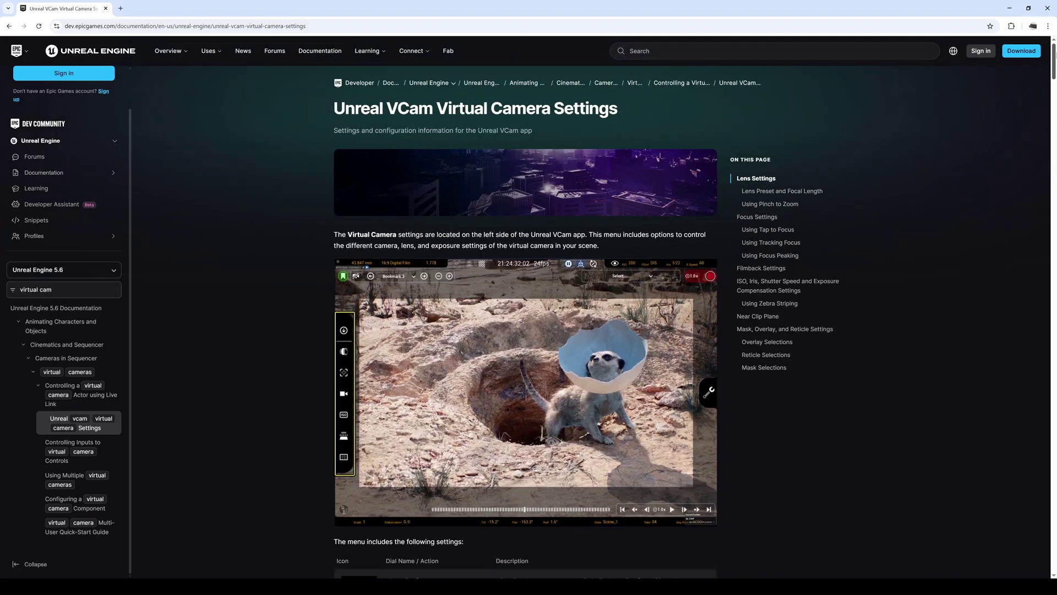